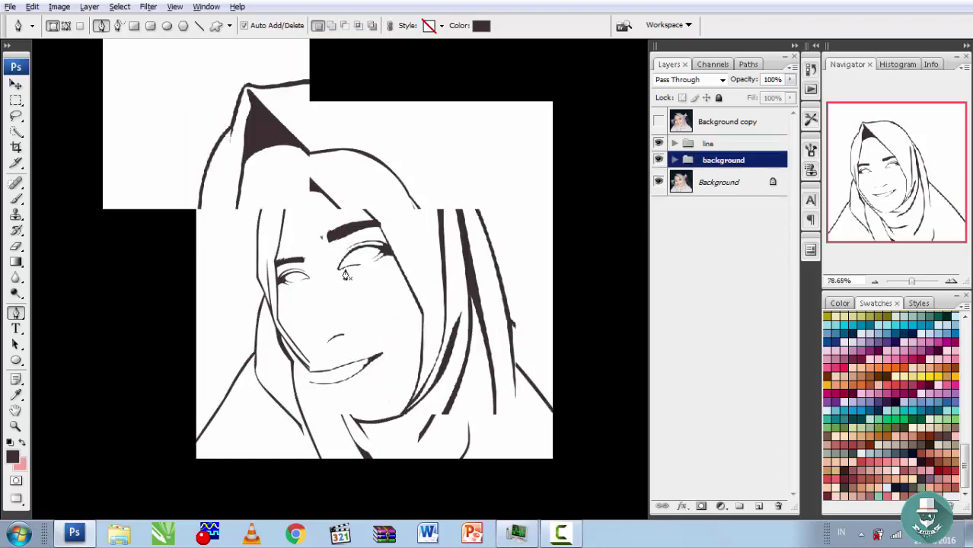
Zoom in on the eye area of the hijab portrait
scroll(345, 276, "up", 5)
scroll(476, 256, "up", 3)
Trace the right eye's white as a Pen shape over the visible reference photo
left_click(658, 121)
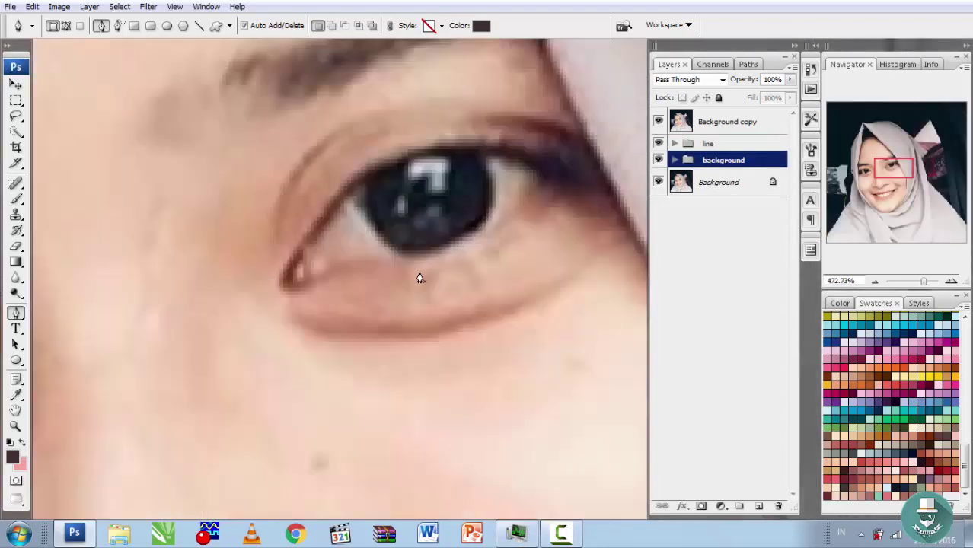
scroll(420, 278, "up", 2)
scroll(410, 272, "up", 2)
left_click_drag(201, 270, 196, 291)
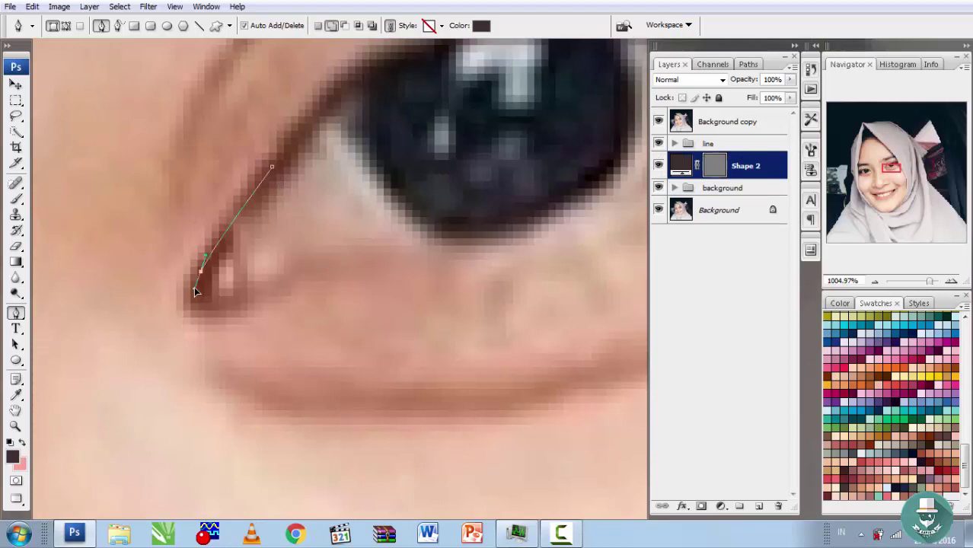
left_click(459, 250)
left_click_drag(562, 236, 364, 276)
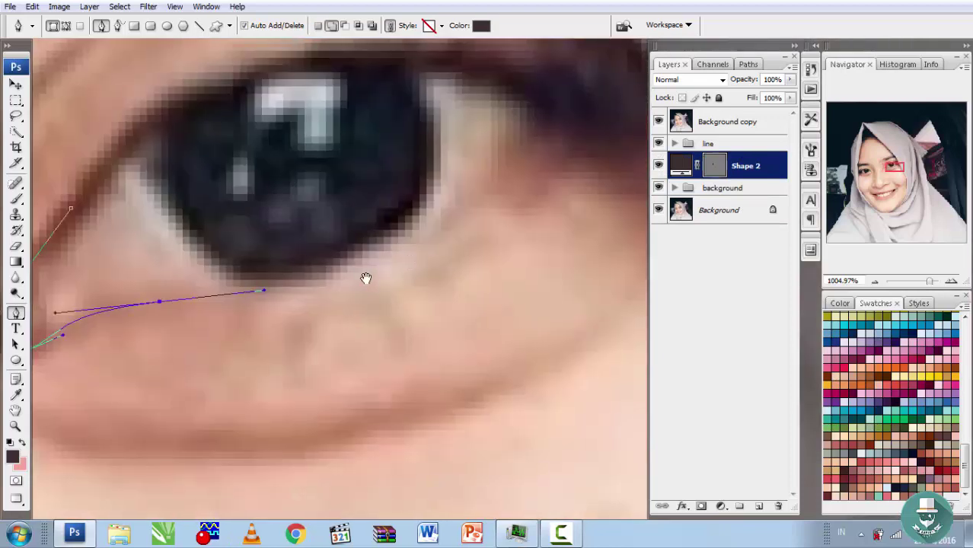
mouse_move(419, 221)
left_mouse_down()
mouse_move(502, 155)
mouse_move(462, 213)
left_mouse_up()
left_click(506, 156)
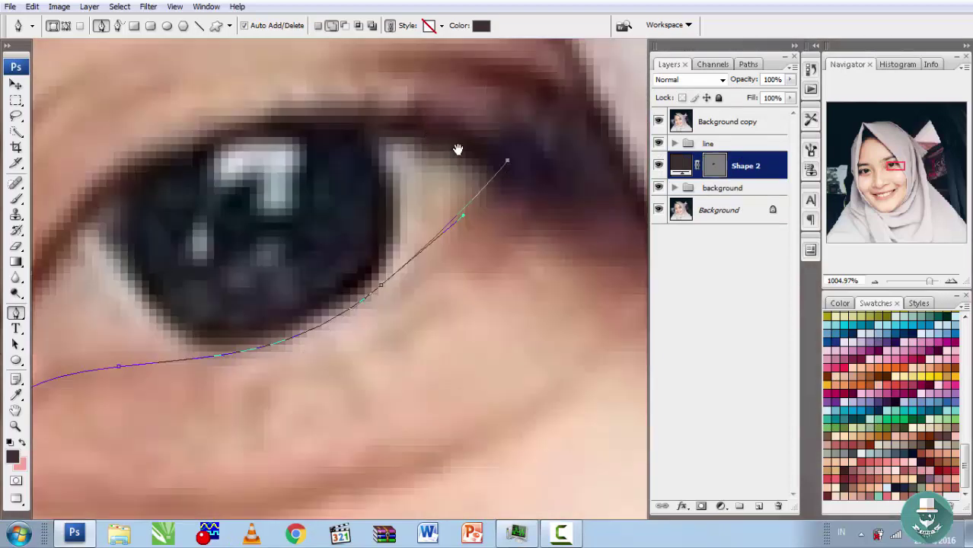
left_click_drag(458, 150, 544, 172)
left_click_drag(393, 142, 276, 145)
left_click_drag(114, 292, 87, 370)
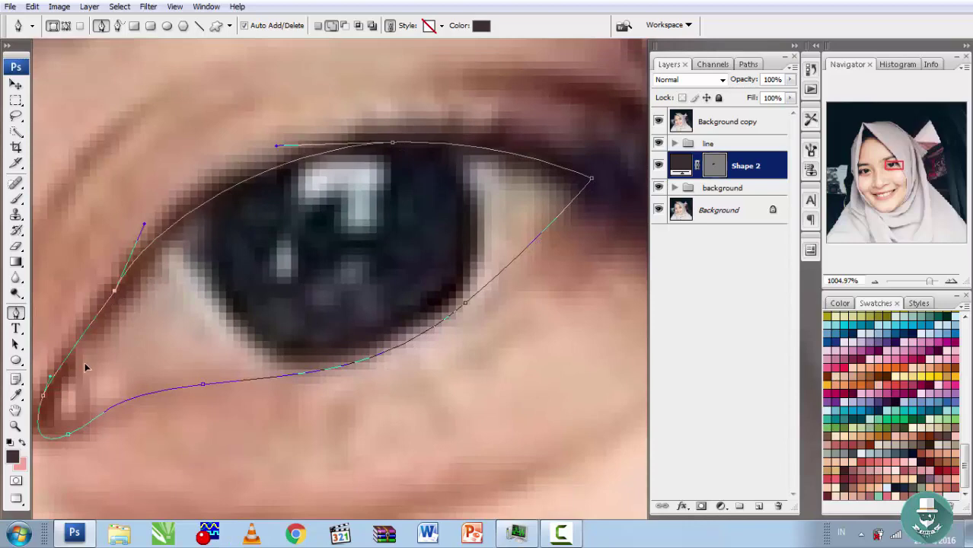
Refit the outer corner point and fill the eye-white shape light pinkish-grey
left_click(659, 121)
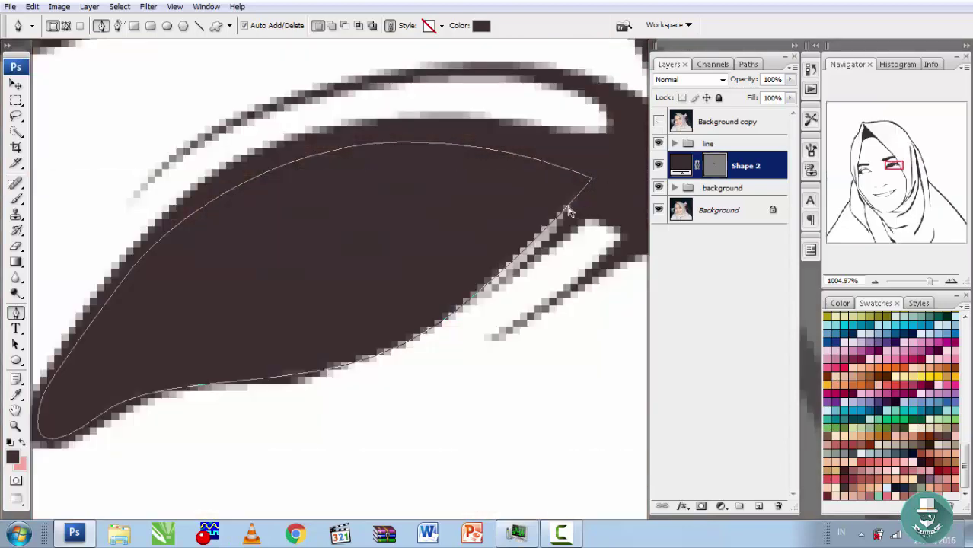
left_click_drag(593, 179, 619, 184)
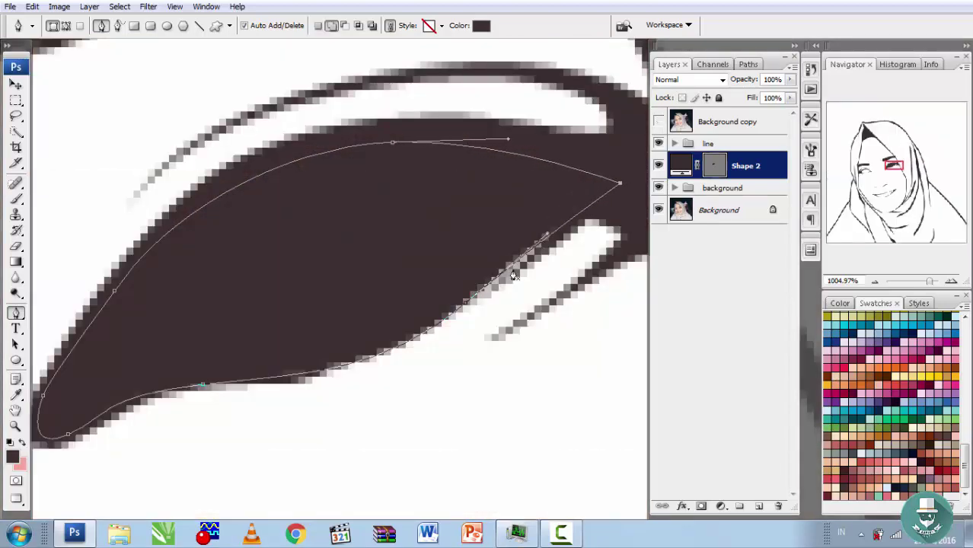
left_click(704, 128)
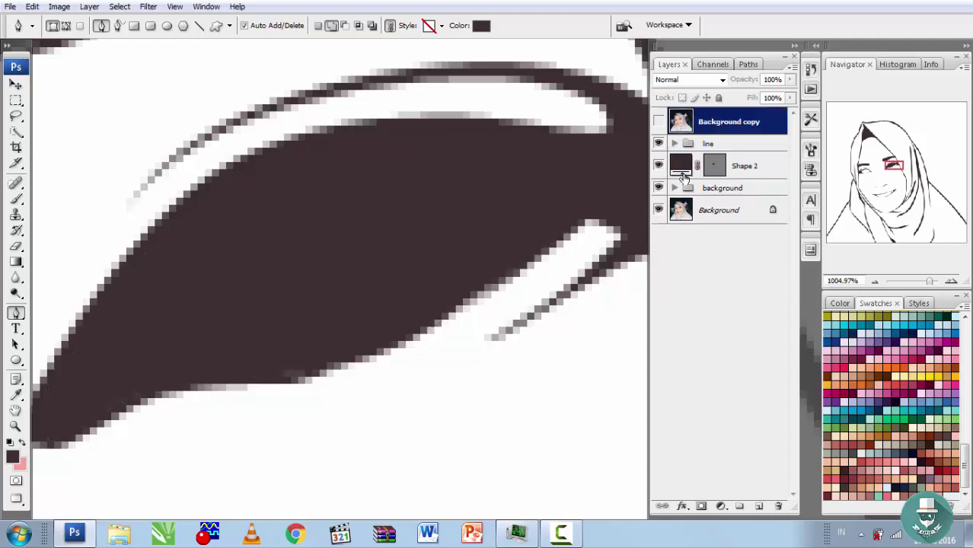
double_click(681, 167)
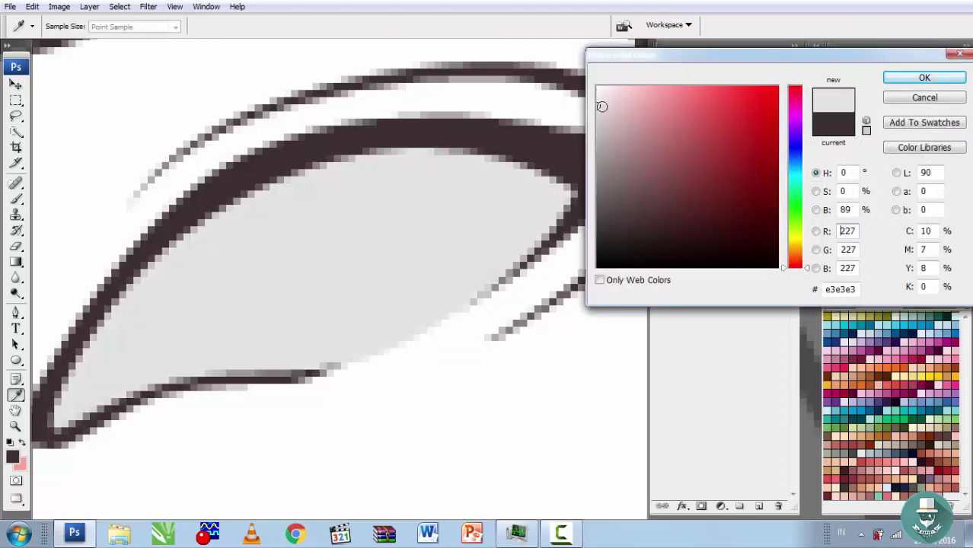
left_click_drag(603, 105, 604, 106)
key("Return")
left_click_drag(385, 228, 356, 238)
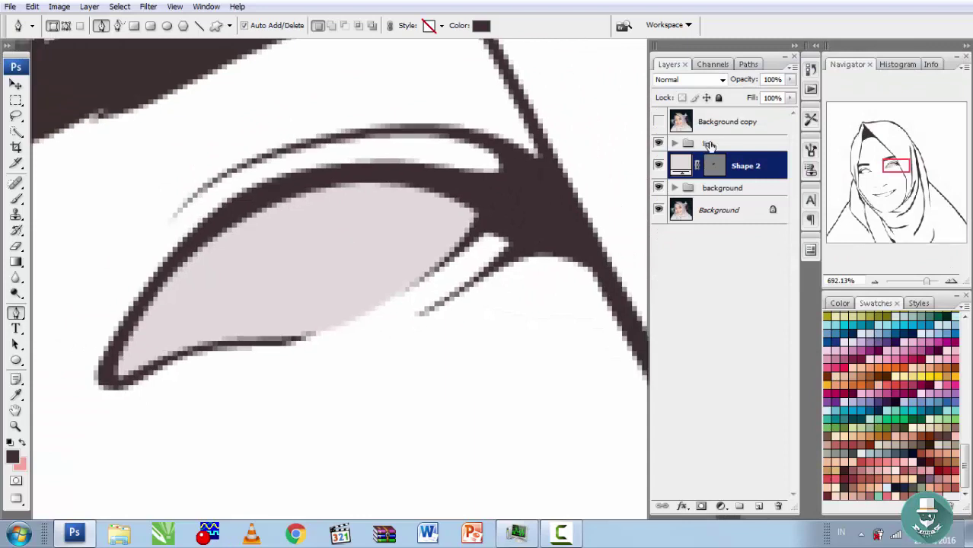
Trace the left eye's white into Shape 2, following the reference photo
key("u")
left_click_drag(215, 238, 273, 239)
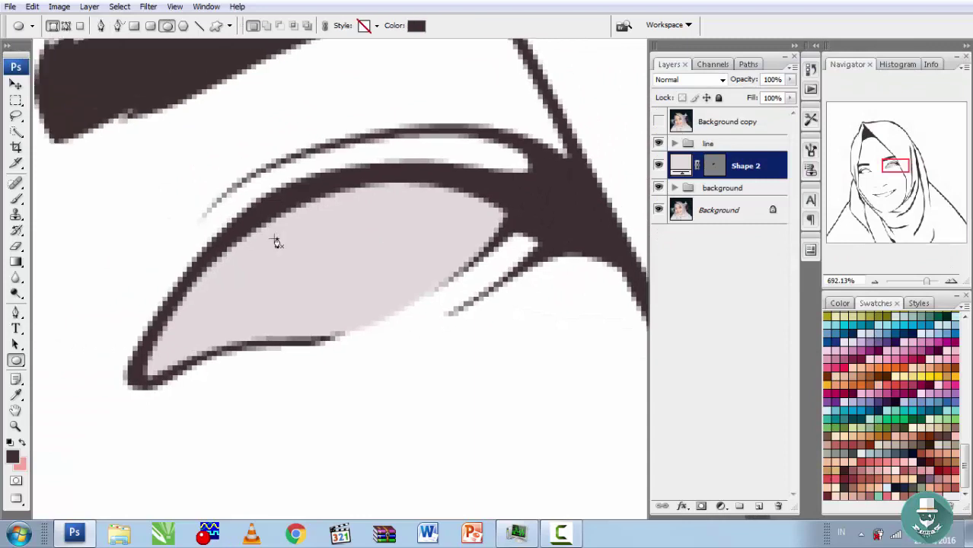
key("p")
left_click_drag(76, 396, 265, 289)
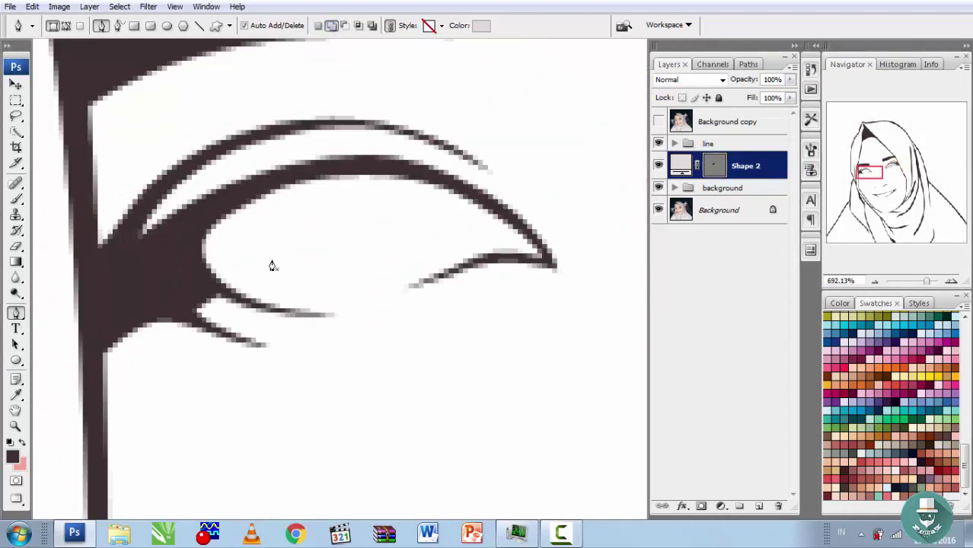
scroll(170, 259, "up", 2)
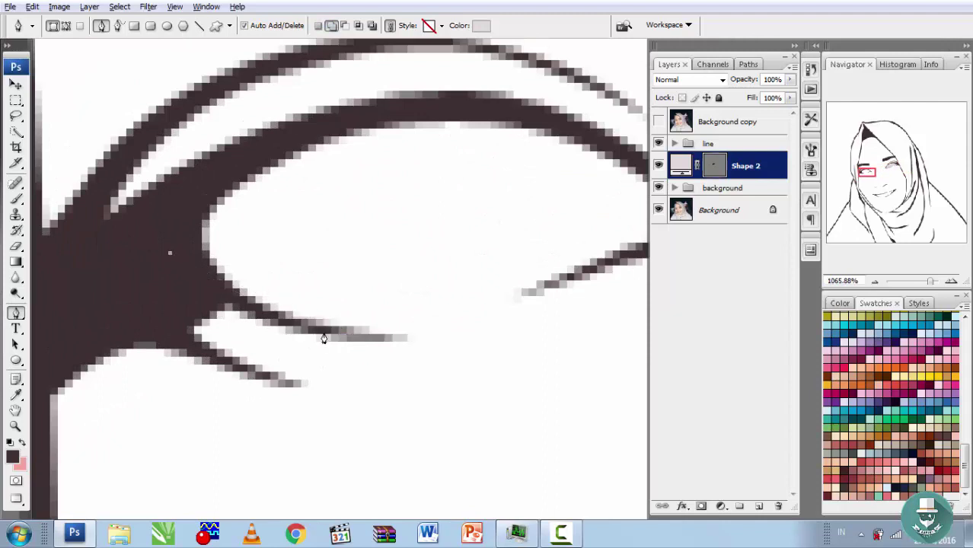
left_click_drag(325, 333, 401, 346)
left_click(659, 123)
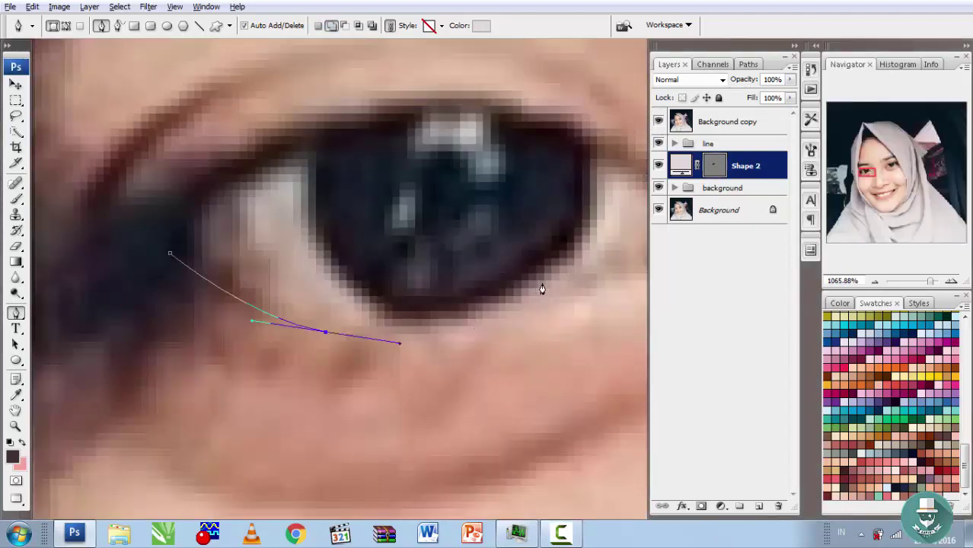
left_click_drag(557, 274, 619, 230)
mouse_move(560, 282)
left_mouse_down()
mouse_move(389, 372)
mouse_move(357, 336)
left_mouse_up()
left_click(409, 380)
left_click_drag(287, 302, 392, 280)
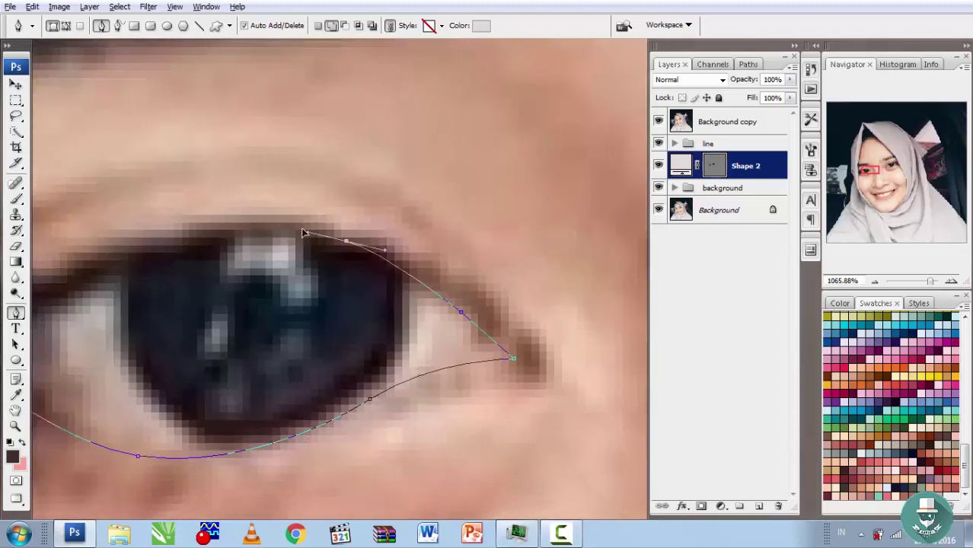
left_click_drag(302, 232, 283, 219)
left_click_drag(181, 229, 317, 238)
left_click_drag(106, 347, 104, 377)
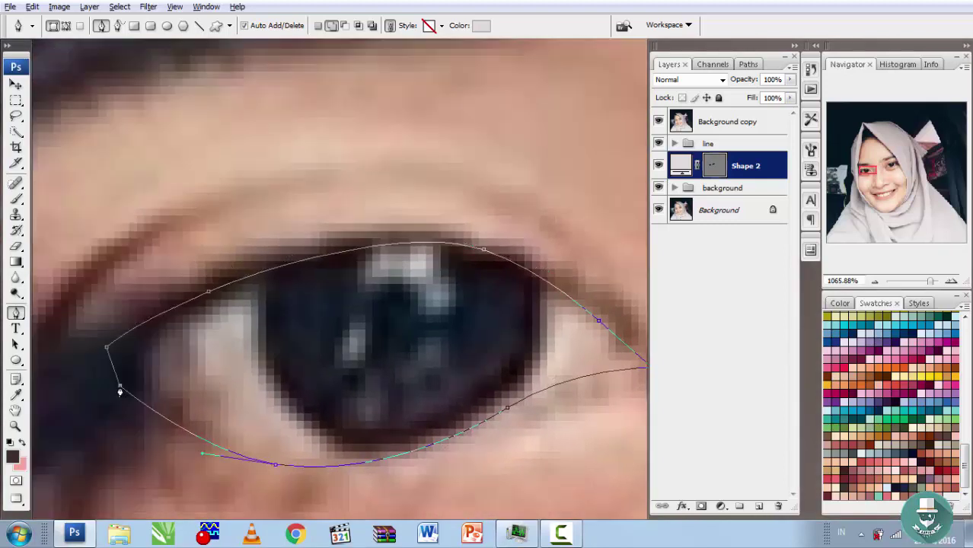
Refine the left eye-white outline against the line art, then zoom back out
left_click(658, 121)
left_click_drag(647, 363, 563, 303)
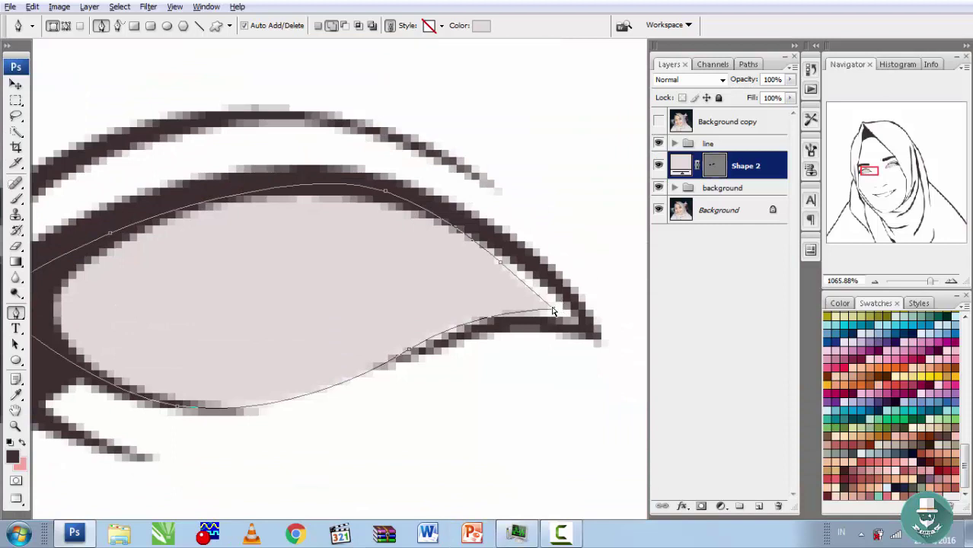
left_click_drag(596, 333, 718, 357)
left_click_drag(500, 264, 518, 256)
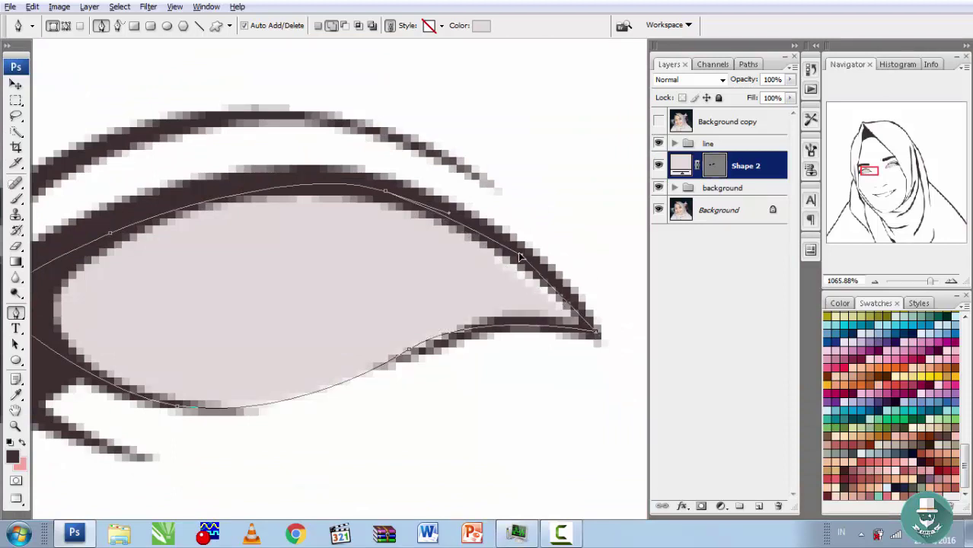
left_click(411, 352, "ctrl")
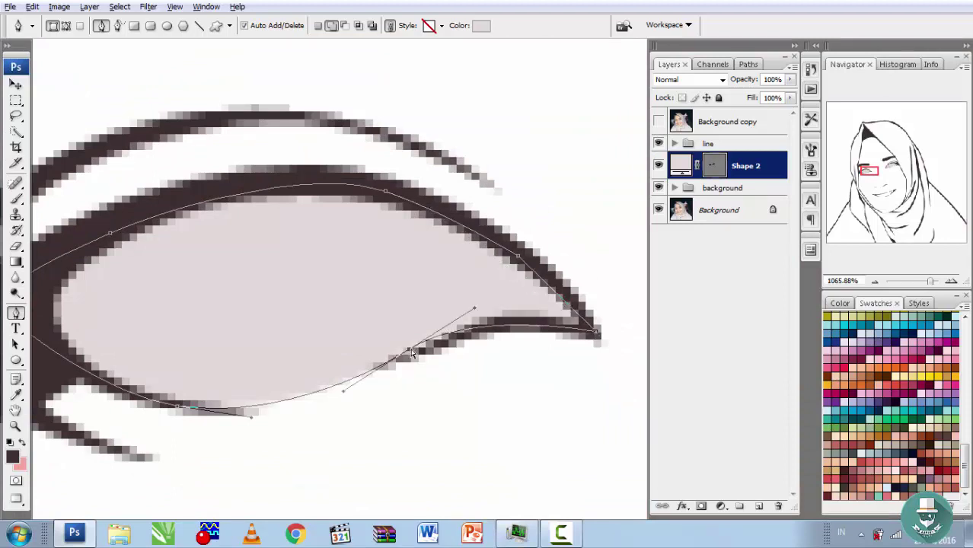
left_click(658, 121)
left_click(659, 121)
scroll(460, 261, "down", 5)
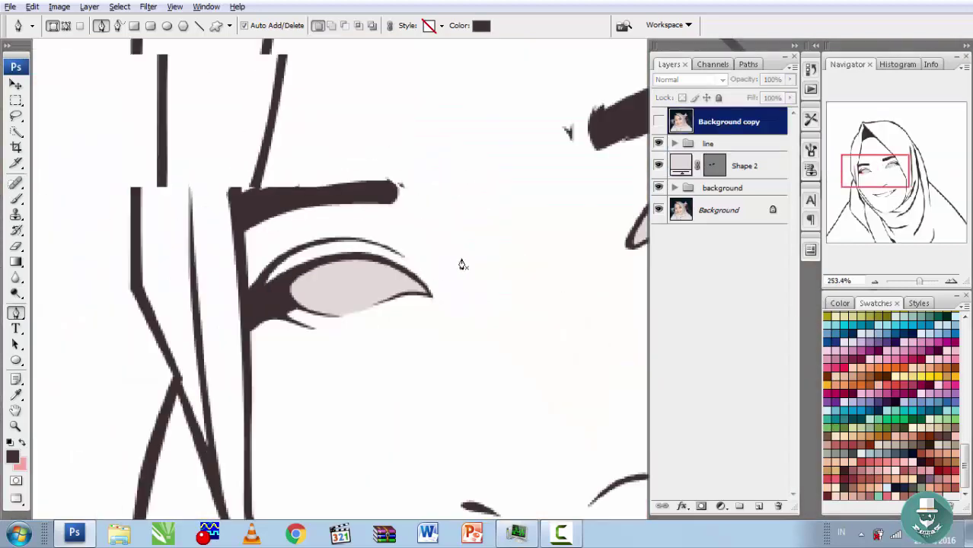
scroll(413, 211, "down", 5)
left_click(737, 175)
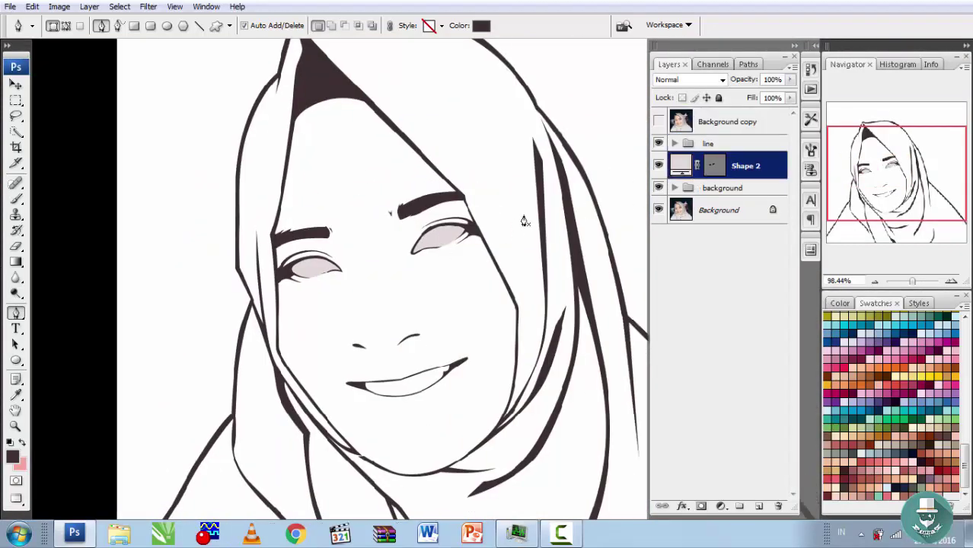
Draw a dark ellipse over the first iris and resize it to fit
scroll(488, 250, "up", 3)
scroll(417, 282, "up", 2)
key("u")
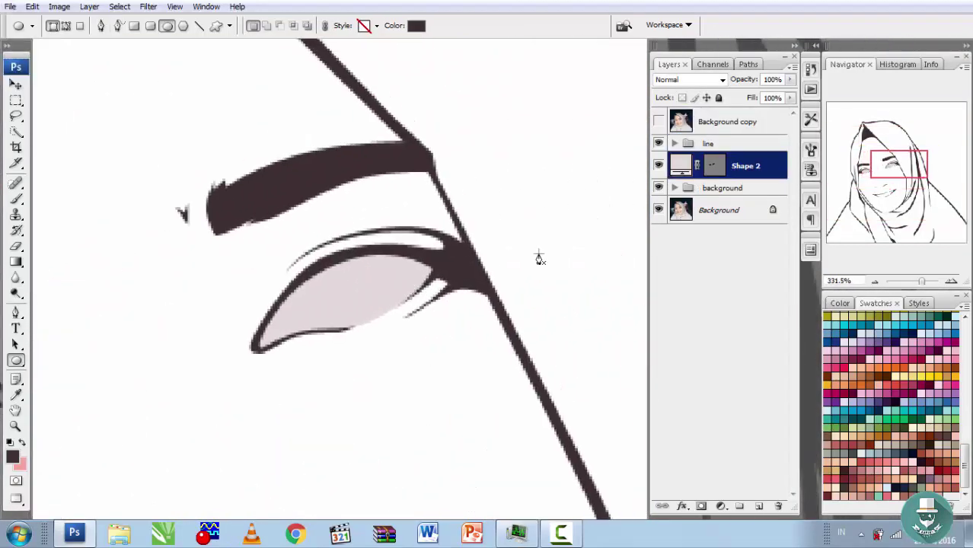
left_click(659, 120)
left_click_drag(300, 248, 390, 335)
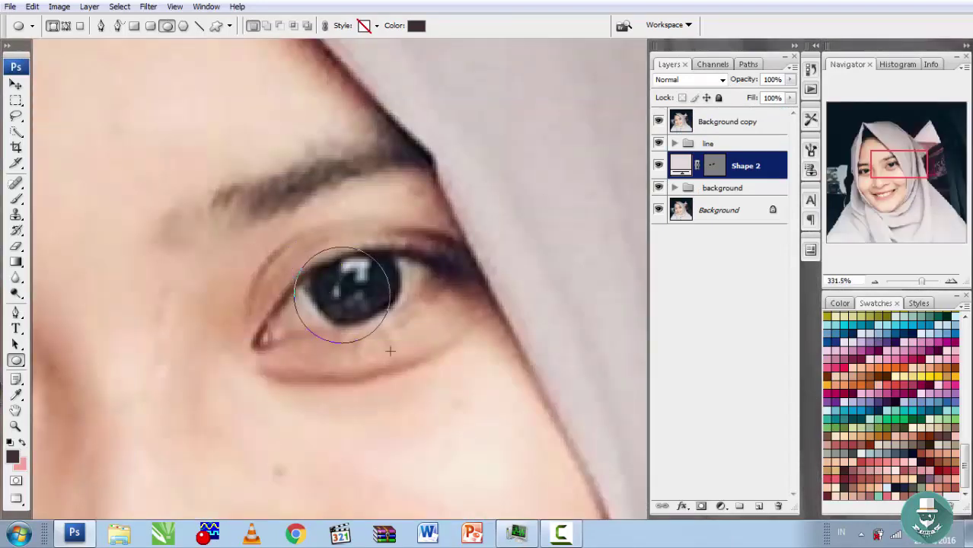
key("v")
left_click_drag(373, 284, 367, 295)
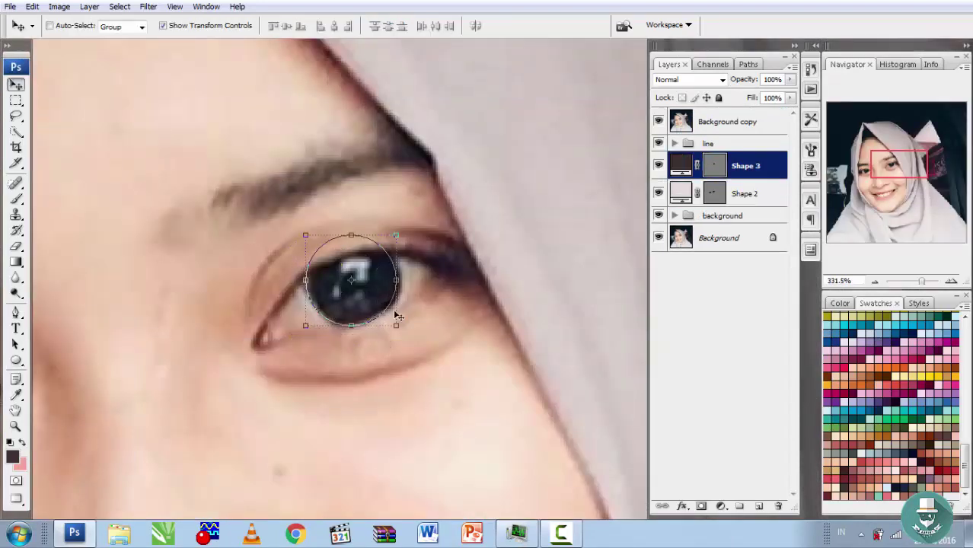
left_click_drag(395, 327, 404, 338)
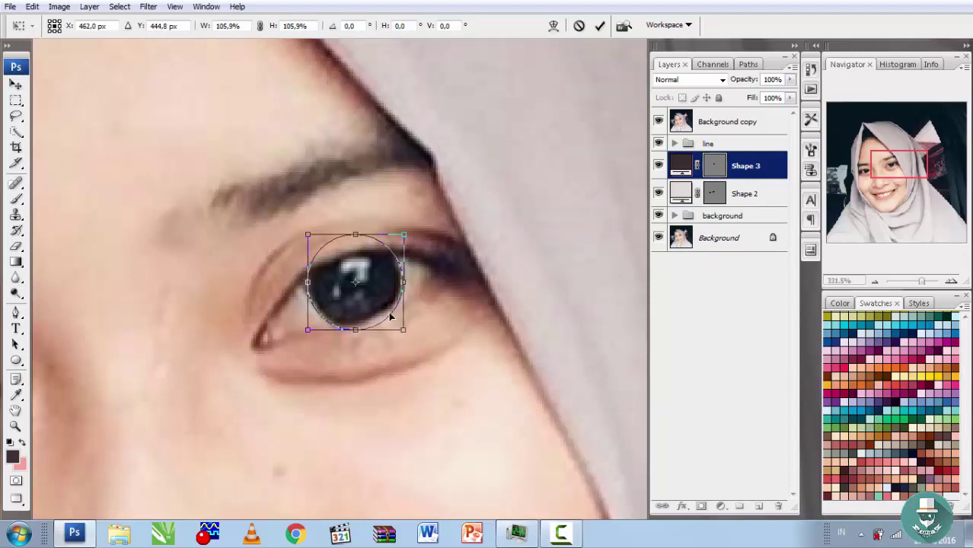
key("Up")
key("Return")
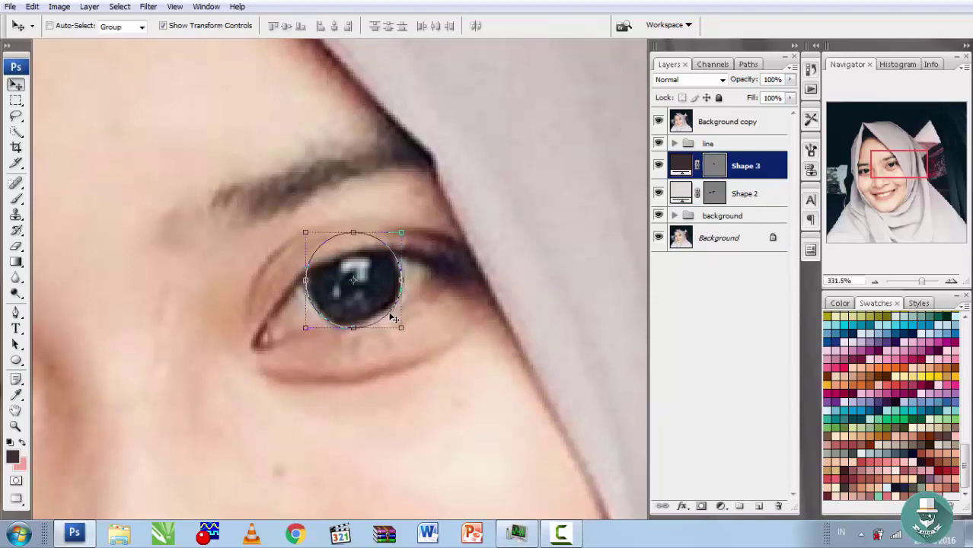
Draw a second dark circle over the other iris and Free Transform it to fit
scroll(390, 319, "left", 1)
scroll(305, 313, "left", 5)
key("u")
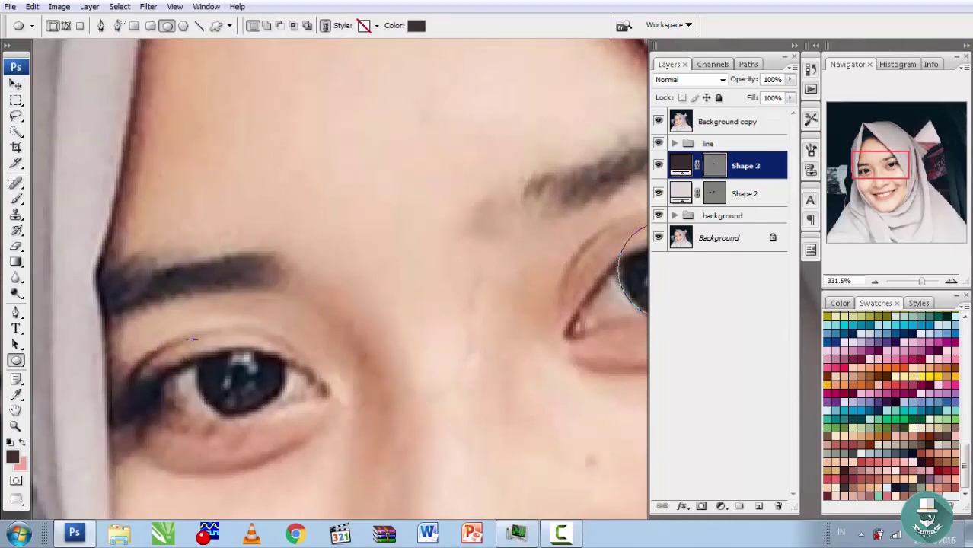
left_click_drag(192, 339, 286, 423)
key("v")
key("ctrl+t")
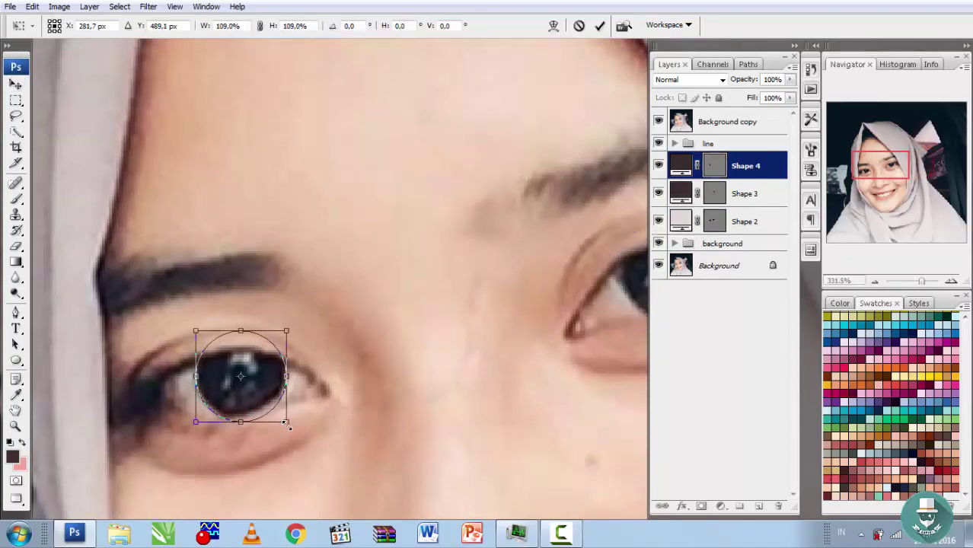
key("Up")
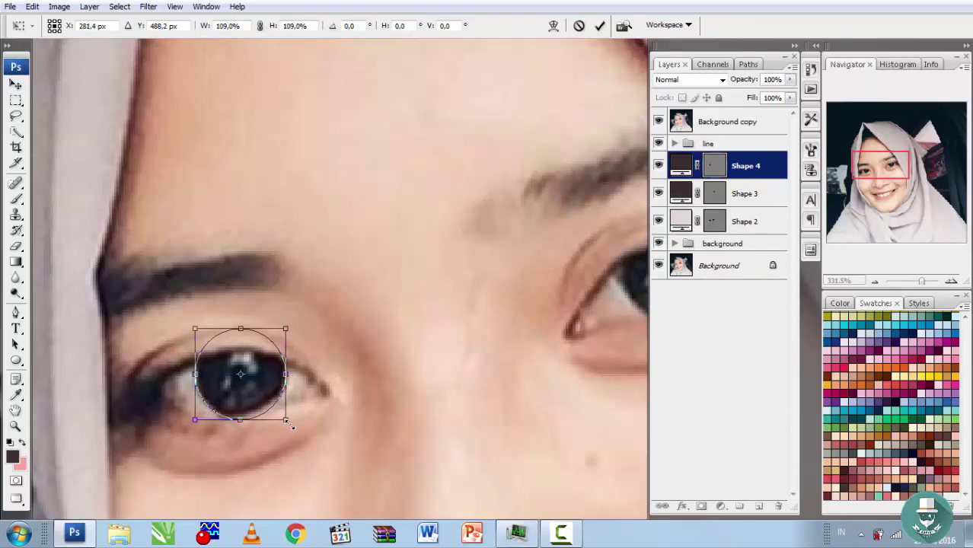
left_click_drag(292, 426, 295, 428)
key("Up")
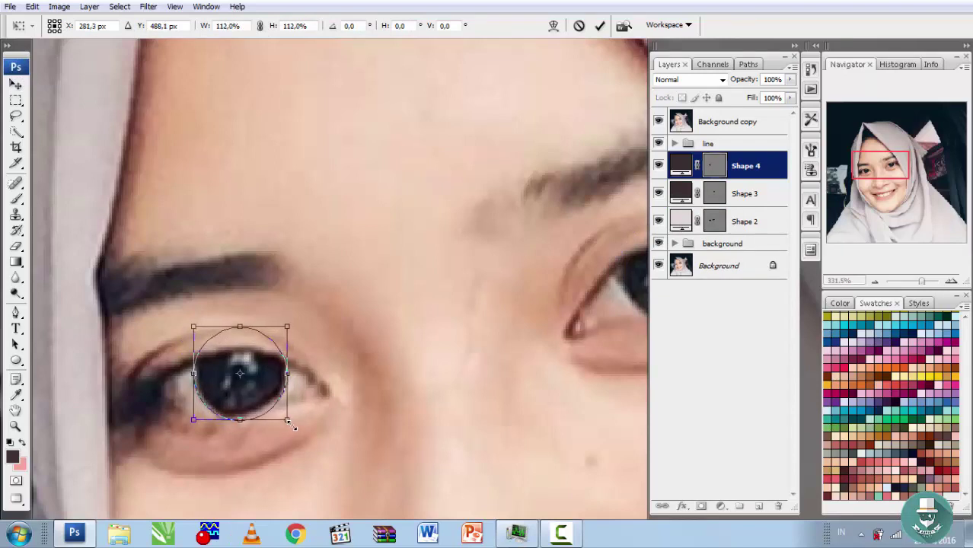
key("Return")
Clip Shape 3 and Shape 4 into the eye-white shape and hide Background copy
left_click(737, 196, "shift")
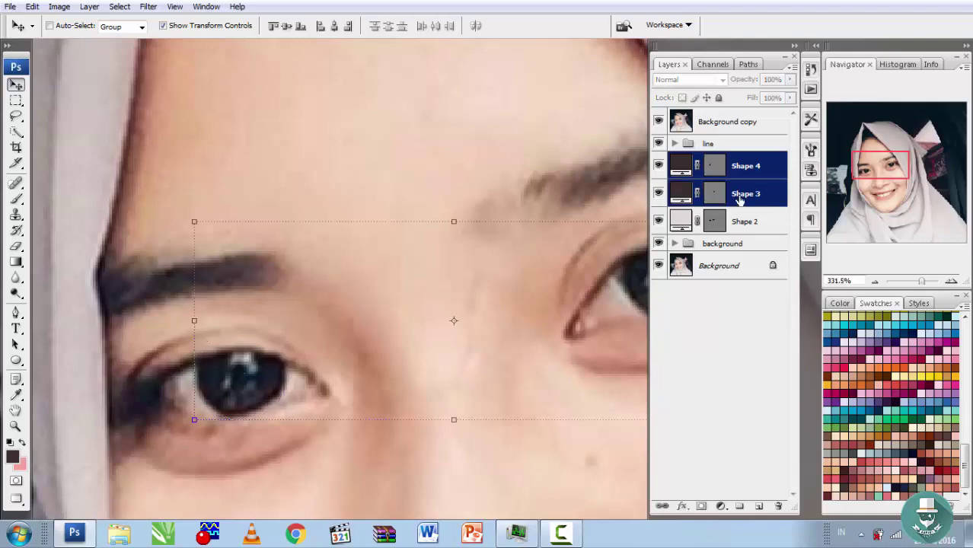
right_click(738, 193)
left_click(837, 345)
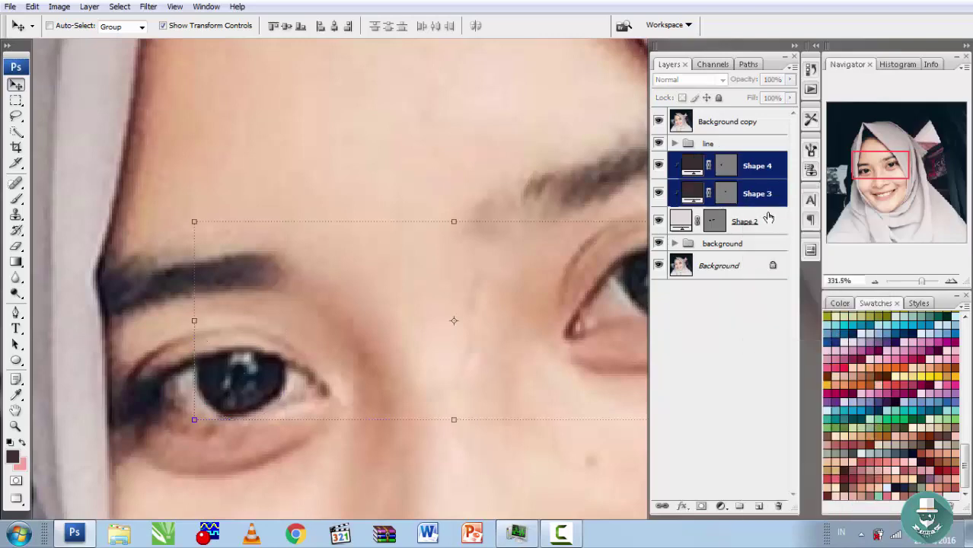
left_click(659, 121)
scroll(445, 243, "down", 4)
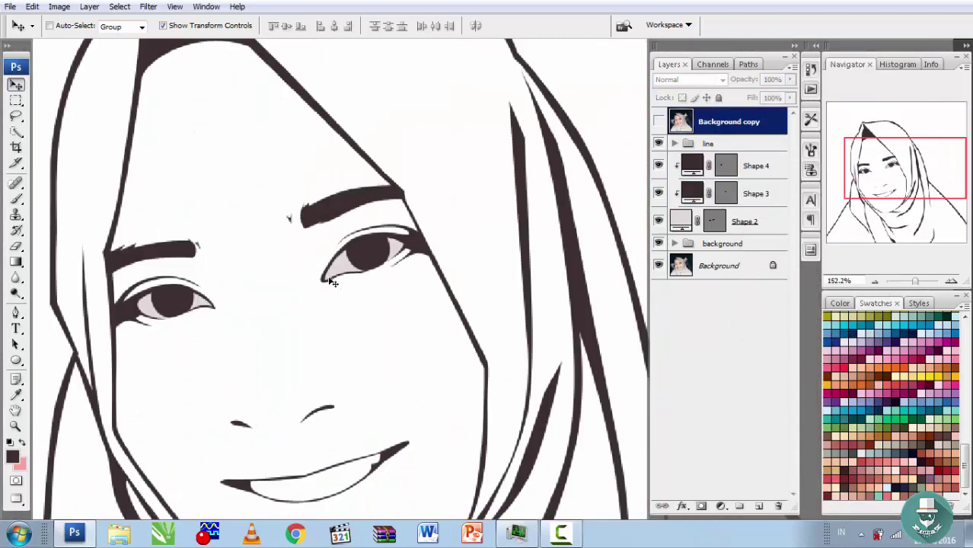
Trace inner-corner shapes for both eyes with the Pen tool over the reference photo
key("p")
left_click(753, 193)
left_click(744, 222)
scroll(347, 263, "up", 4)
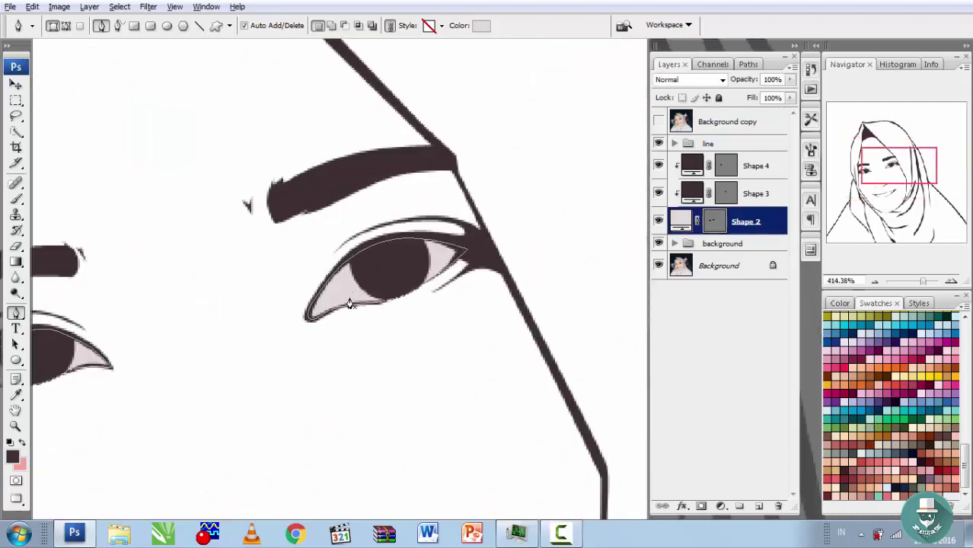
left_click(656, 122)
left_click(319, 229)
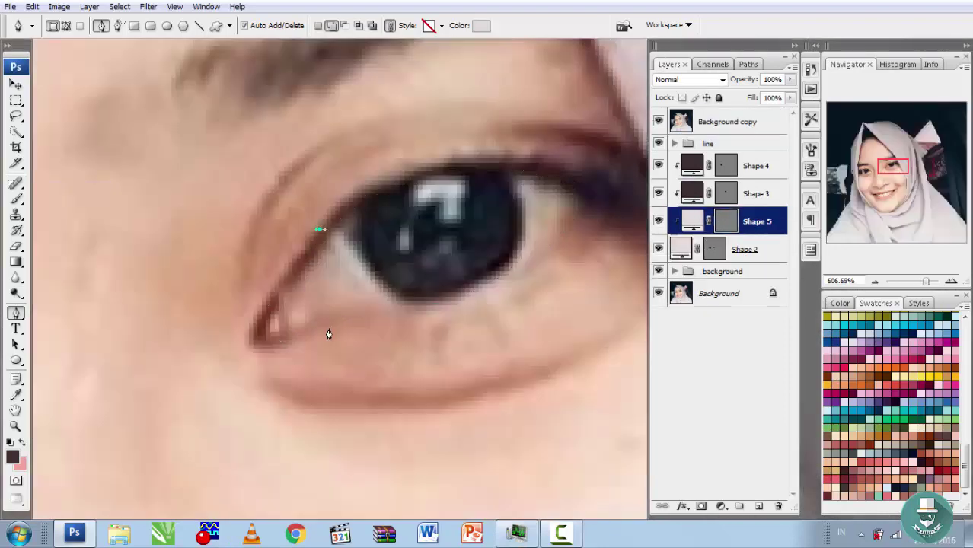
left_click_drag(344, 322, 436, 321)
left_click_drag(247, 355, 238, 320)
left_click_drag(251, 282, 344, 141)
left_click_drag(152, 89, 283, 289)
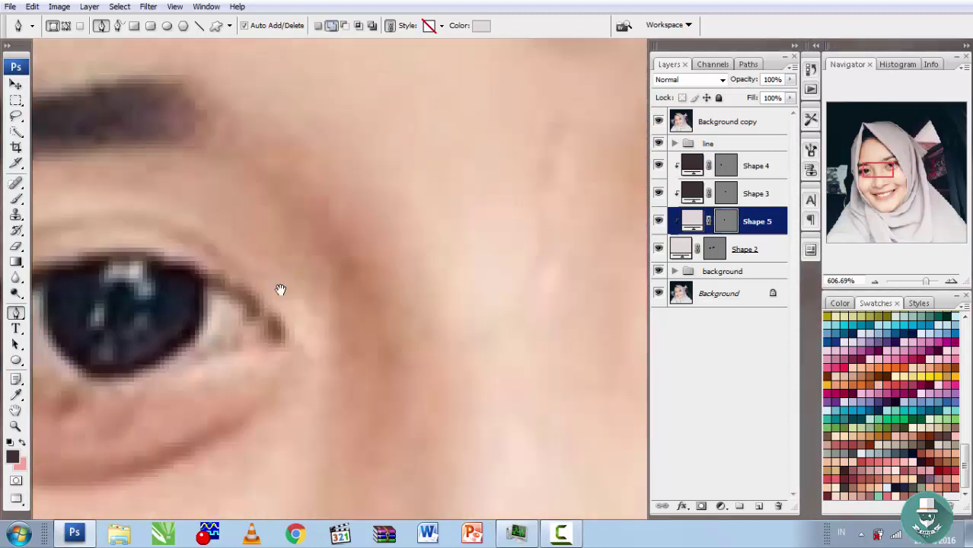
left_click_drag(228, 272, 292, 265)
mouse_move(273, 350)
left_mouse_down()
mouse_move(347, 310)
mouse_move(392, 263)
left_mouse_up()
left_click(292, 260)
Fill the inner-corner shape with soft pink e9a1a1
left_click(657, 122)
scroll(436, 288, "down", 3)
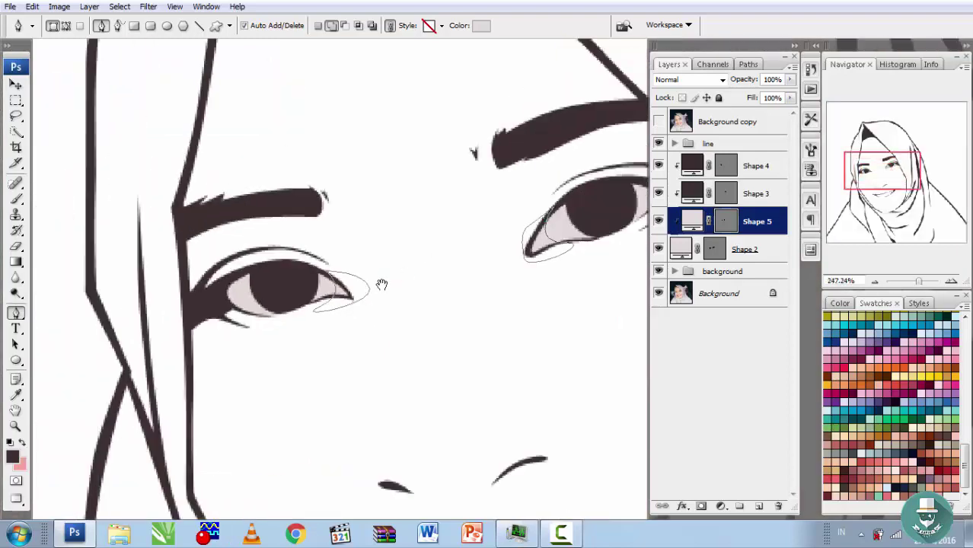
scroll(435, 288, "up", 2)
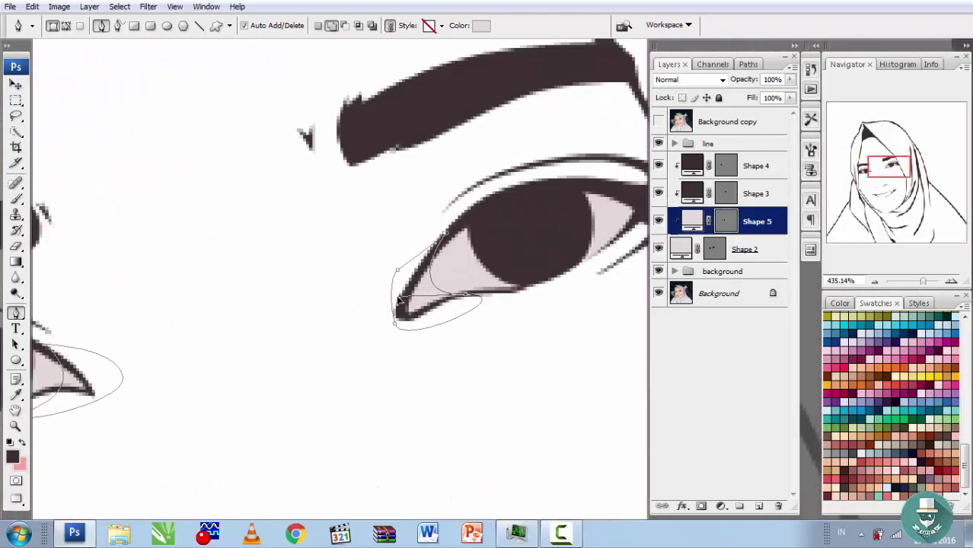
double_click(684, 220)
left_click(652, 100)
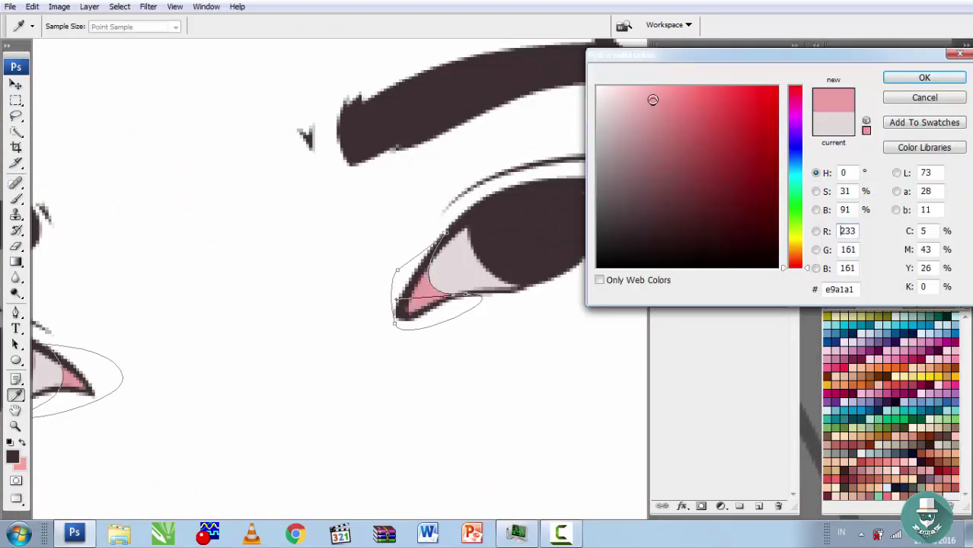
left_click(924, 77)
scroll(457, 294, "down", 2)
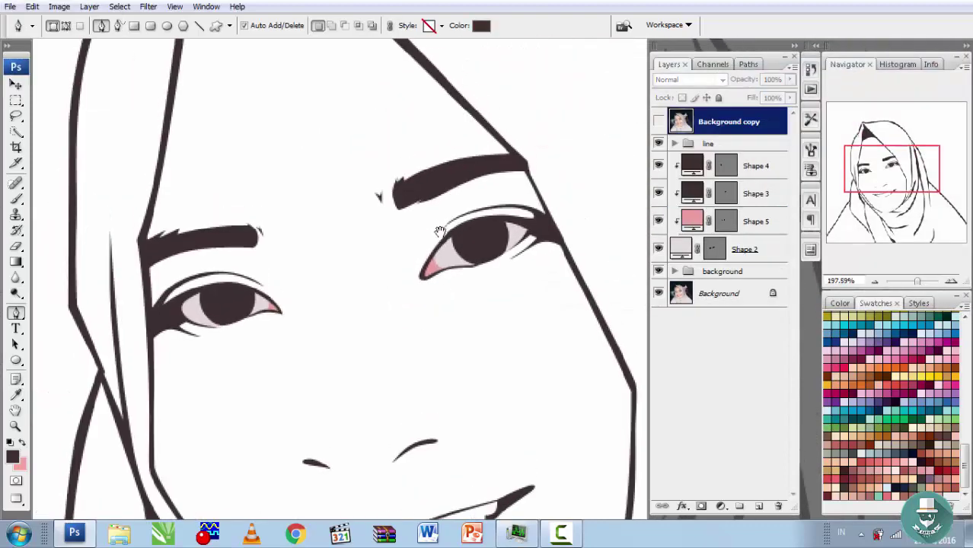
scroll(458, 293, "up", 2)
scroll(458, 294, "up", 2)
left_click(746, 249)
Trace a new shape around the eye white beside the iris
left_click(657, 121)
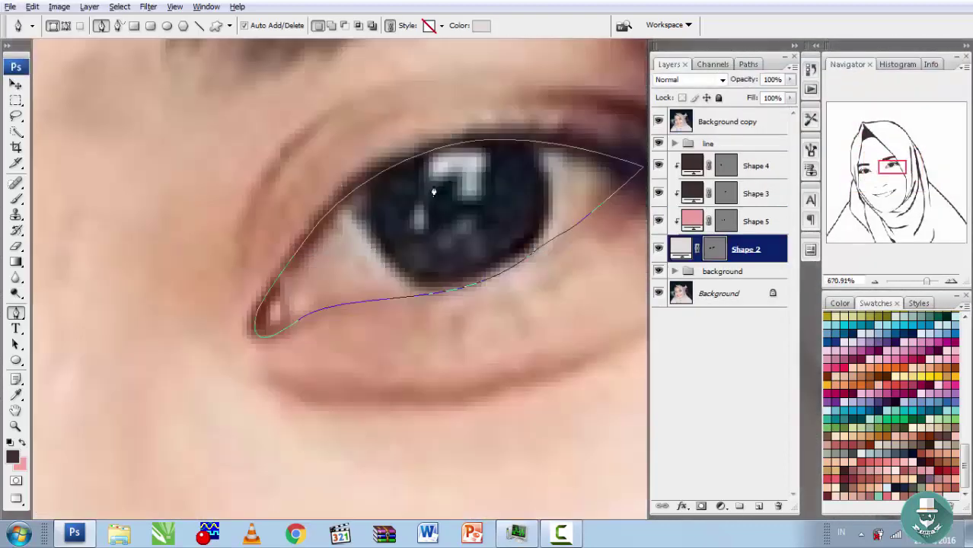
scroll(382, 227, "up", 2)
left_click(388, 211)
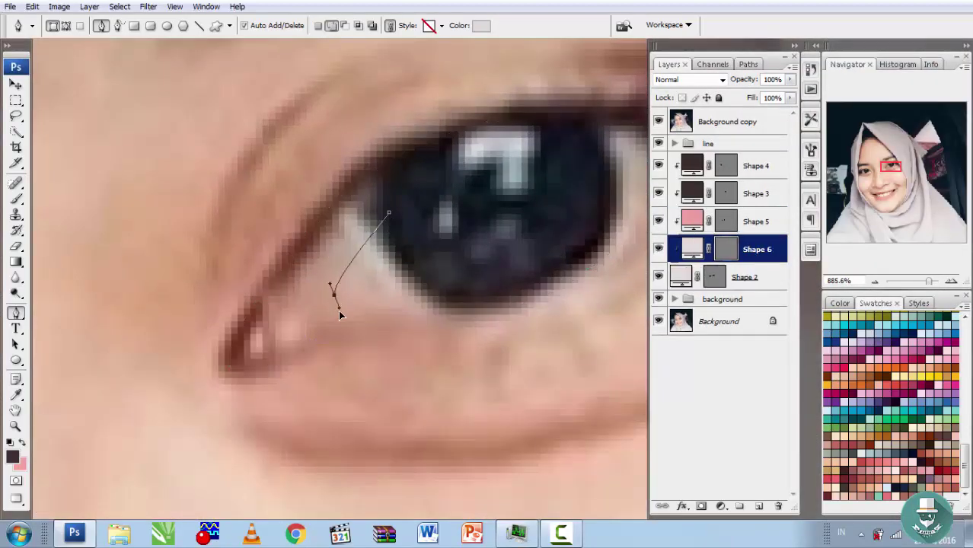
left_click_drag(543, 275, 390, 329)
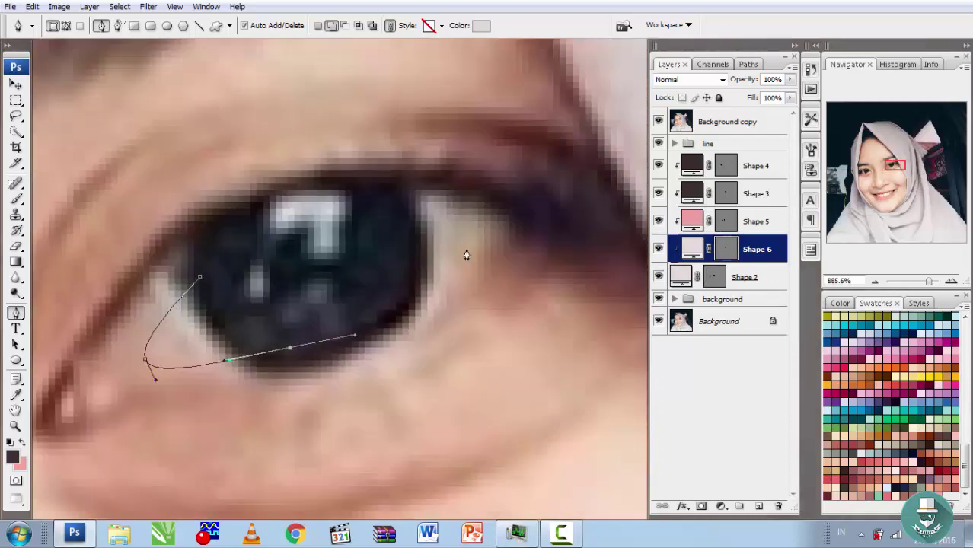
left_click_drag(461, 240, 452, 214)
left_click(408, 225)
left_click(375, 166)
left_click(465, 142)
left_click_drag(569, 215, 575, 258)
left_click_drag(428, 386, 414, 392)
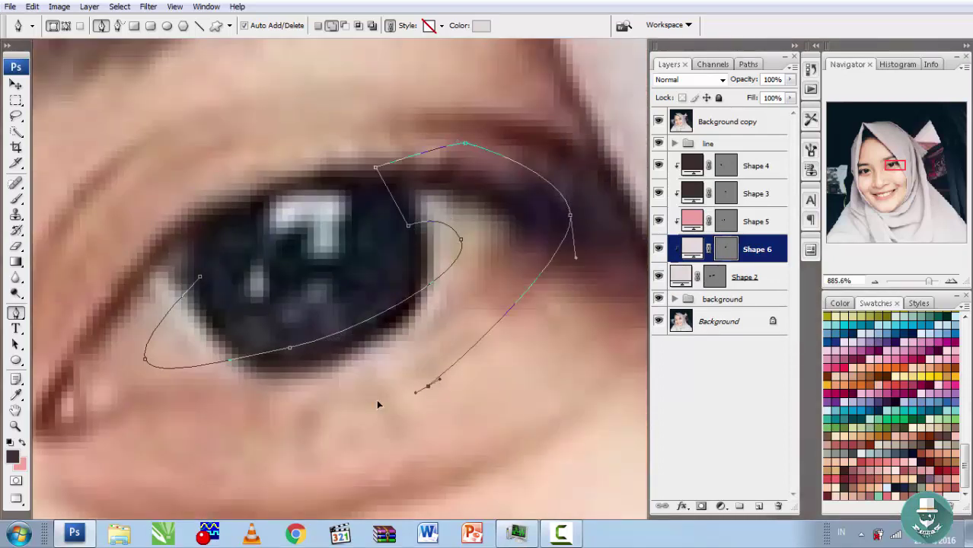
left_click_drag(213, 381, 333, 334)
left_click(141, 411)
left_click(151, 267)
left_click(300, 176)
left_click_drag(319, 228, 330, 226)
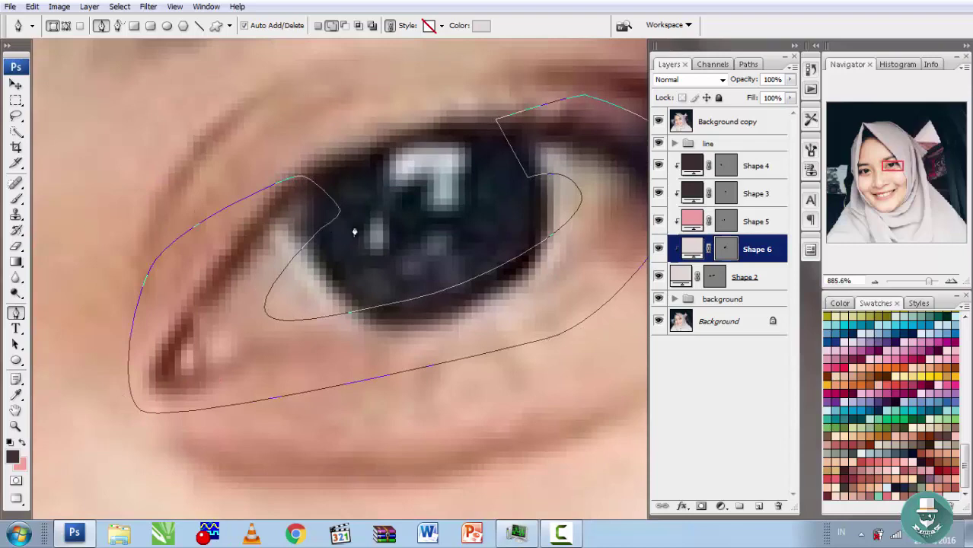
Hide Background copy and set the new shape's fill to white ffffff
left_click(658, 122)
double_click(691, 249)
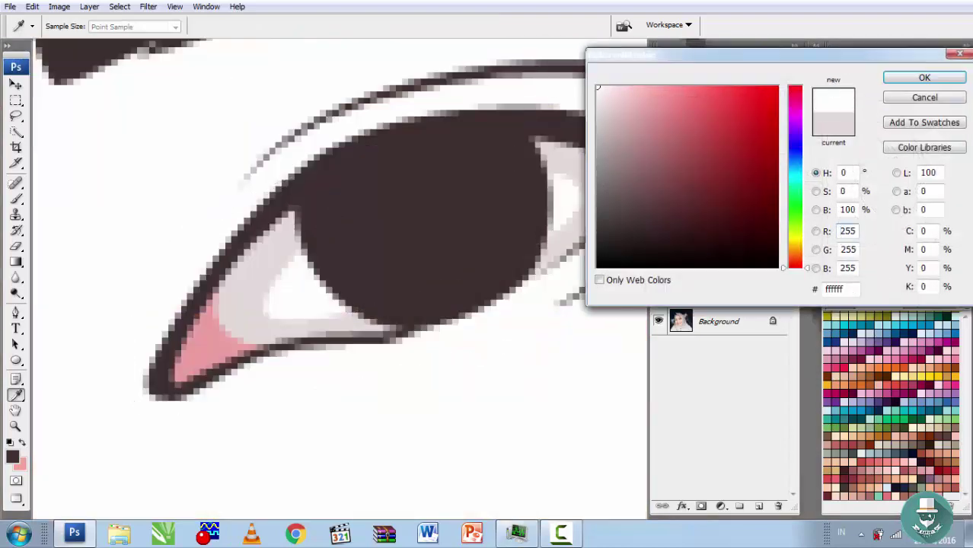
left_click(920, 81)
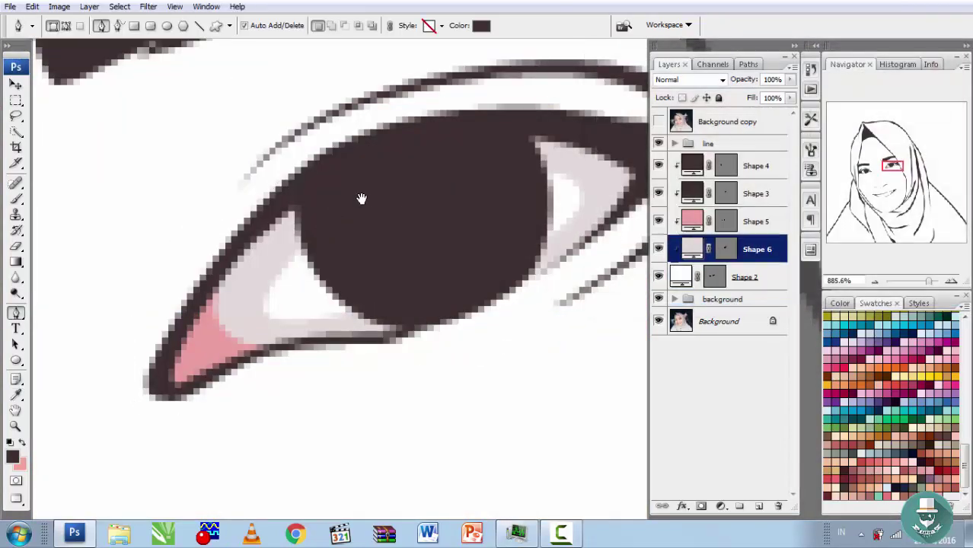
Trace a new shadow outline around the eye, placed below the eye-white shape
left_click(308, 222)
left_click_drag(240, 312, 239, 350)
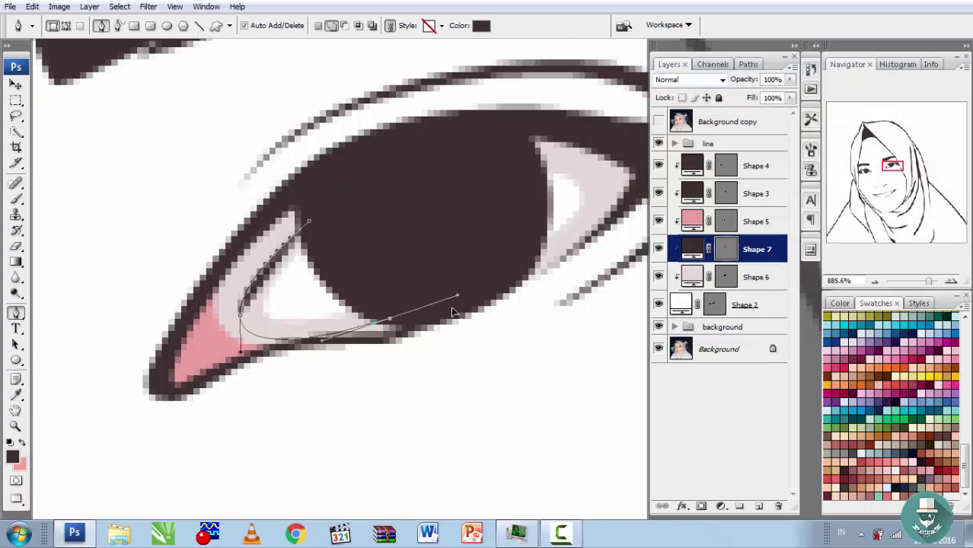
left_click_drag(388, 318, 450, 305)
left_click(429, 360)
left_click(162, 424)
left_click(51, 321)
left_click(548, 122)
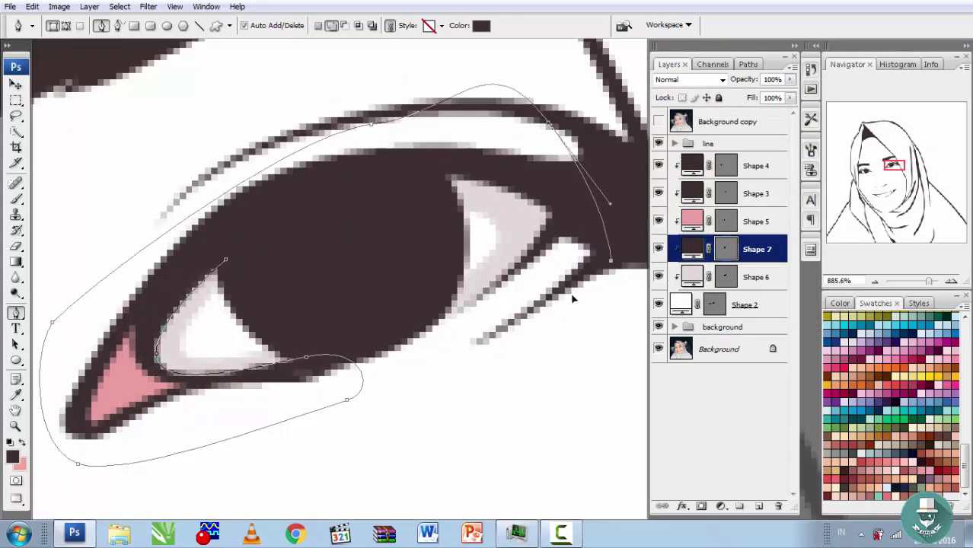
left_click(610, 261)
left_click(432, 308)
key("ctrl+bracketleft")
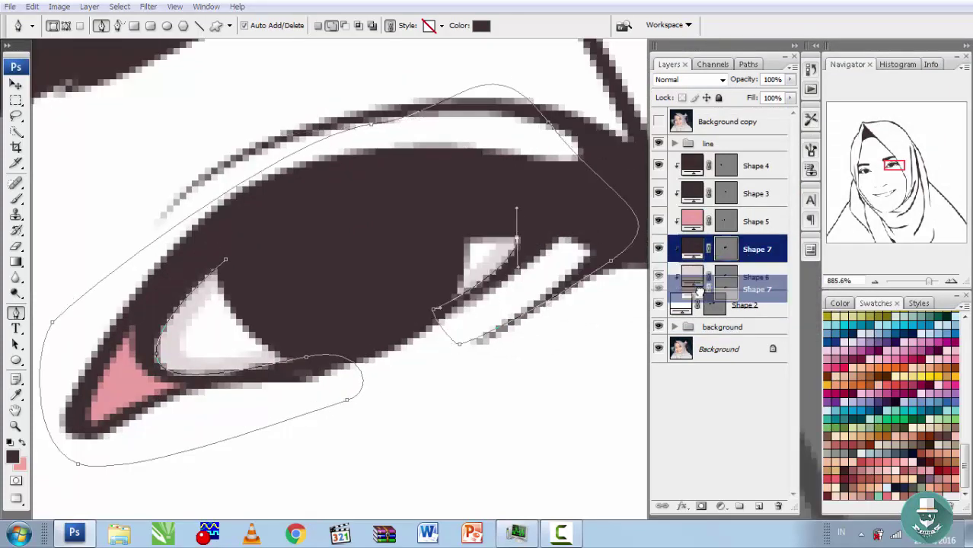
left_click(225, 260)
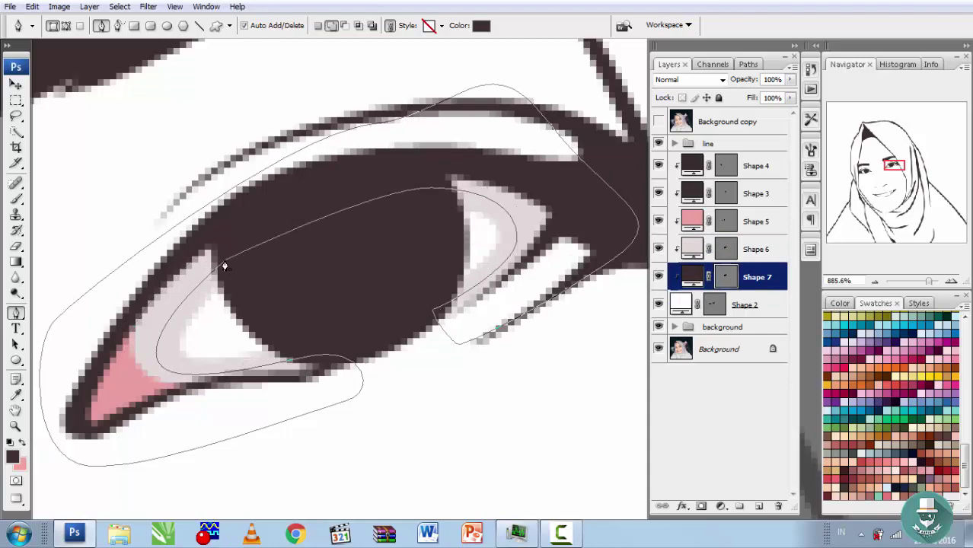
Fill the new shadow shape with a pale grey-green colour
double_click(694, 281)
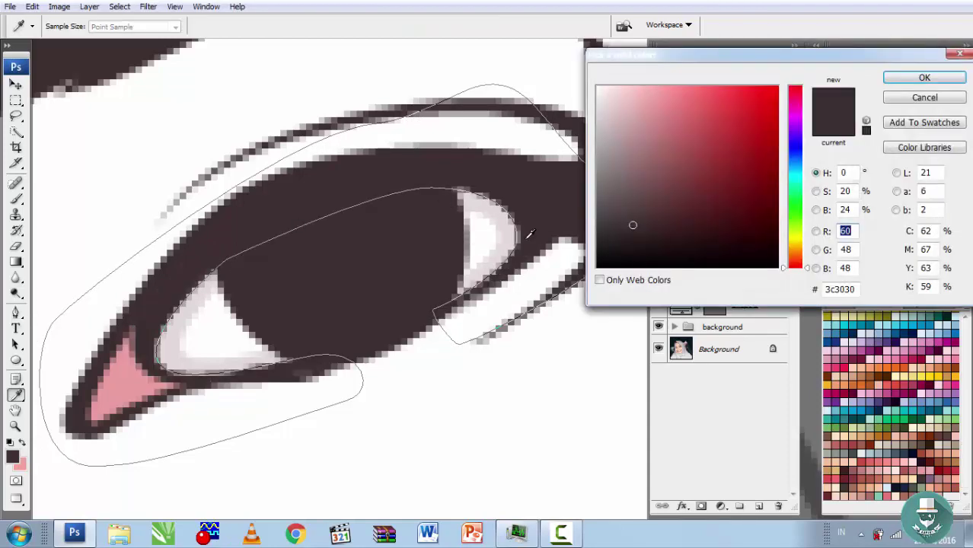
left_click(516, 225)
left_click(799, 221)
left_click_drag(609, 128, 597, 144)
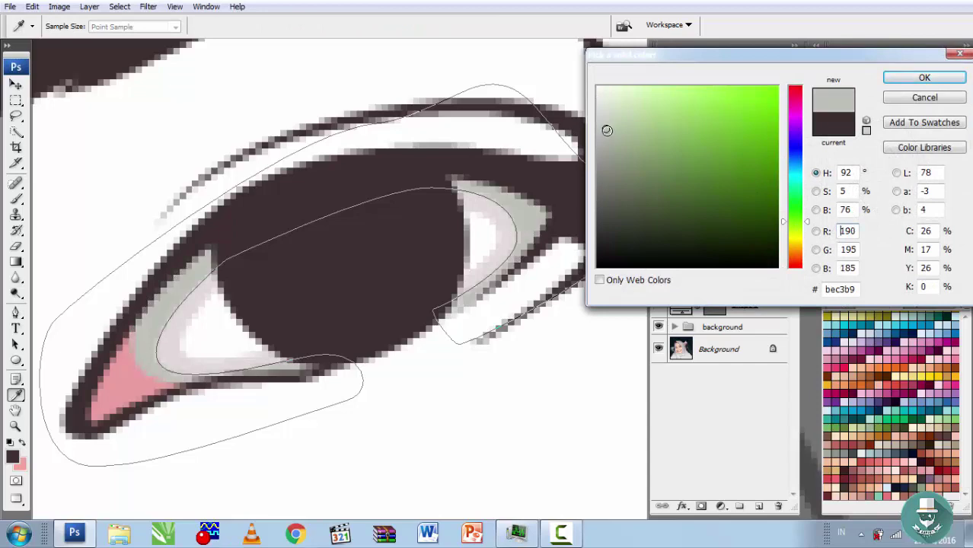
left_click(924, 80)
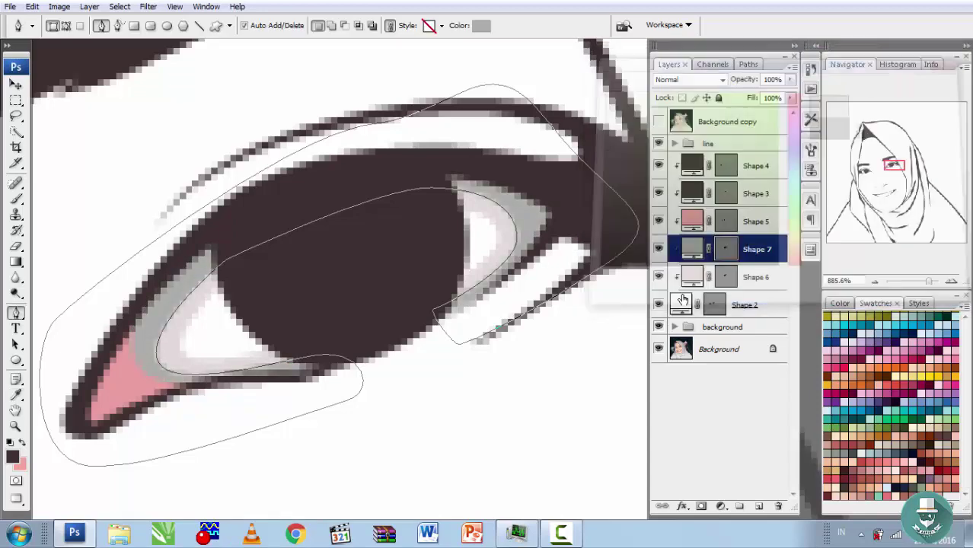
Lighten the eye-white fill to near-white eaeaea
double_click(695, 278)
left_click_drag(602, 108, 594, 100)
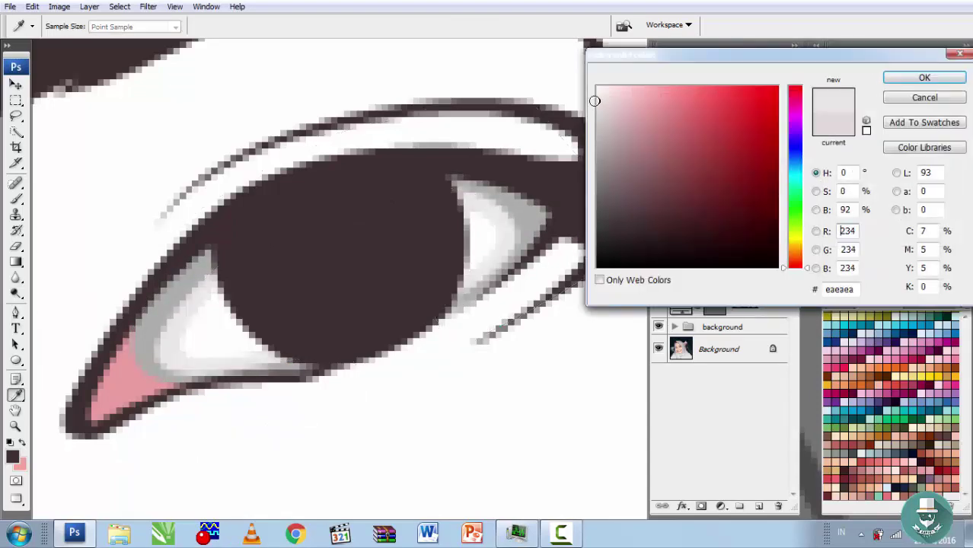
left_click(922, 77)
left_click(369, 239, "alt")
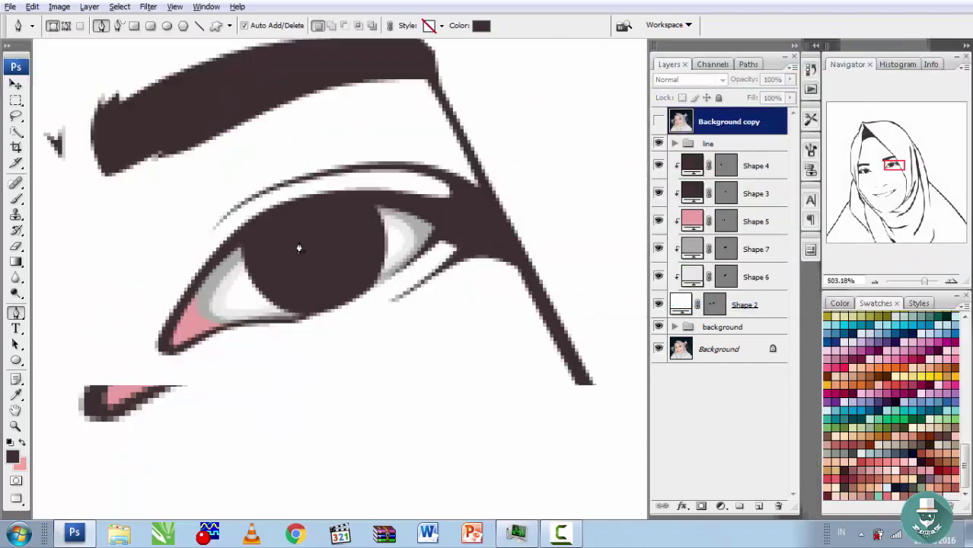
left_click(300, 251, "alt")
left_click(702, 288)
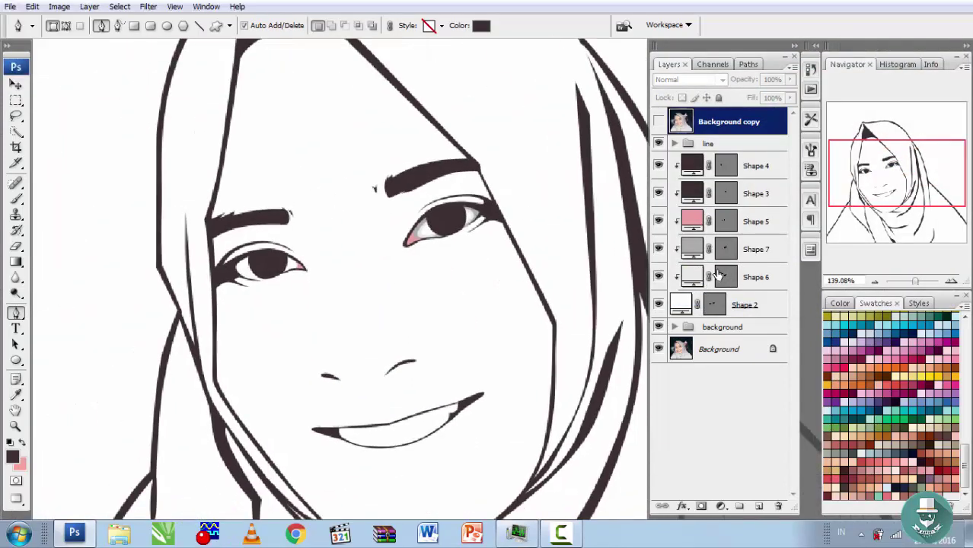
Darken the grey shadow shape's colour slightly
double_click(691, 249)
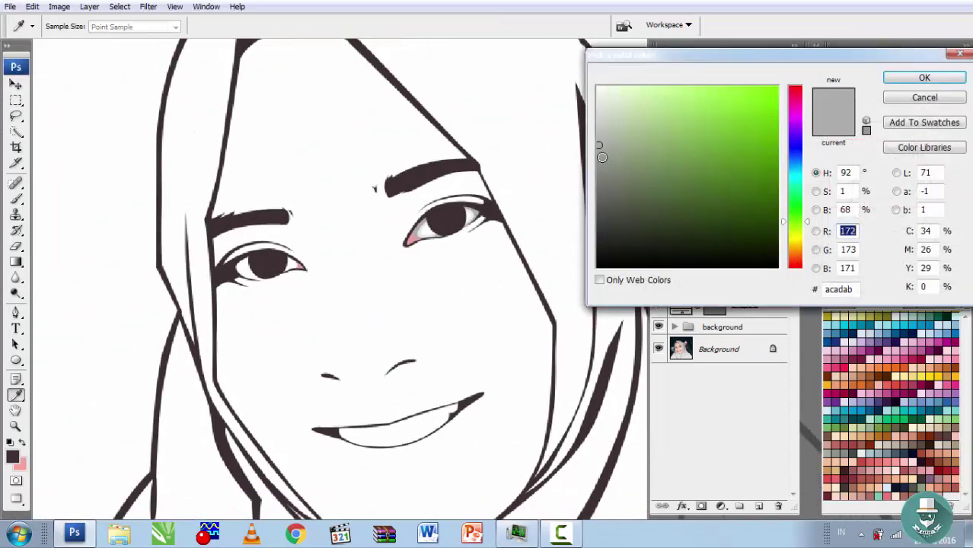
left_click(601, 169)
left_click(922, 78)
Reshape the shadow's anchor at the eye corner and its curve along the eye
key("p")
left_click(409, 241, "ctrl")
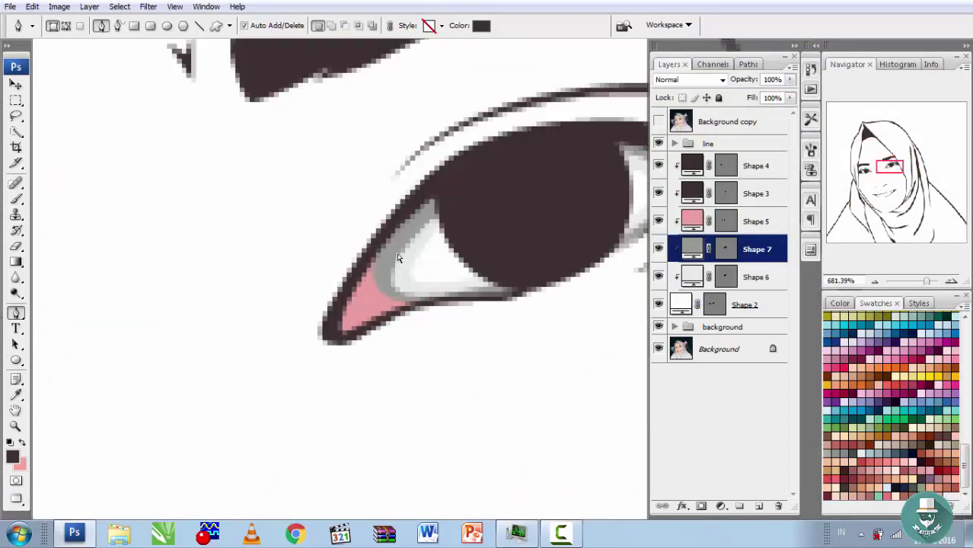
mouse_move(397, 254)
left_mouse_down()
mouse_move(394, 284)
mouse_move(543, 303)
left_mouse_up()
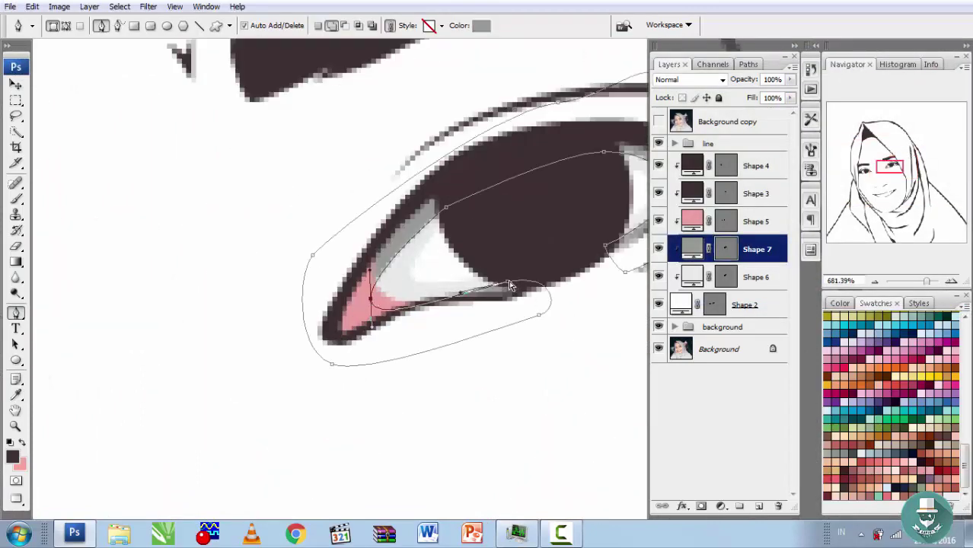
mouse_move(607, 244)
left_mouse_down()
mouse_move(443, 321)
mouse_move(463, 336)
mouse_move(507, 275)
left_mouse_up()
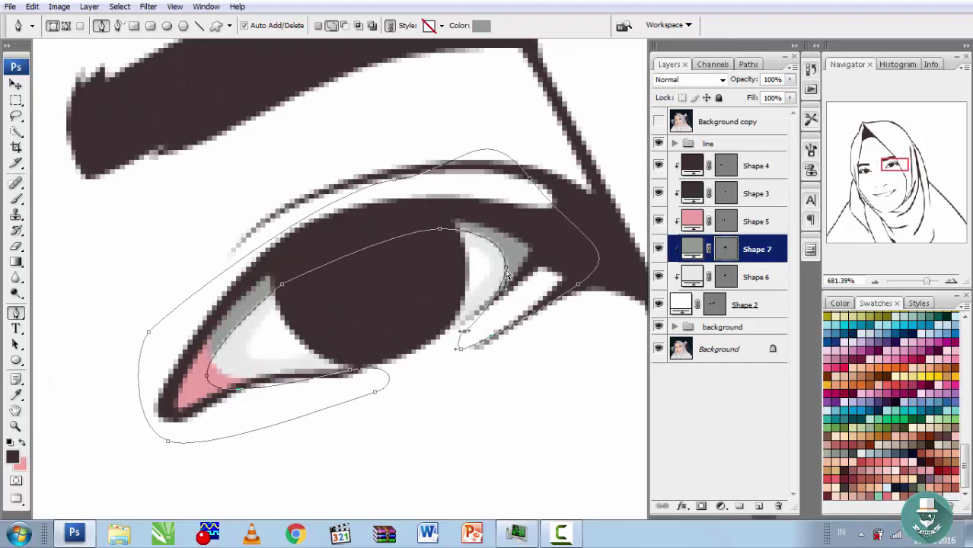
left_click(705, 122)
scroll(500, 180, "down", 3)
Extend the eye-white shape with a new outline around the left eye
scroll(472, 160, "down", 3)
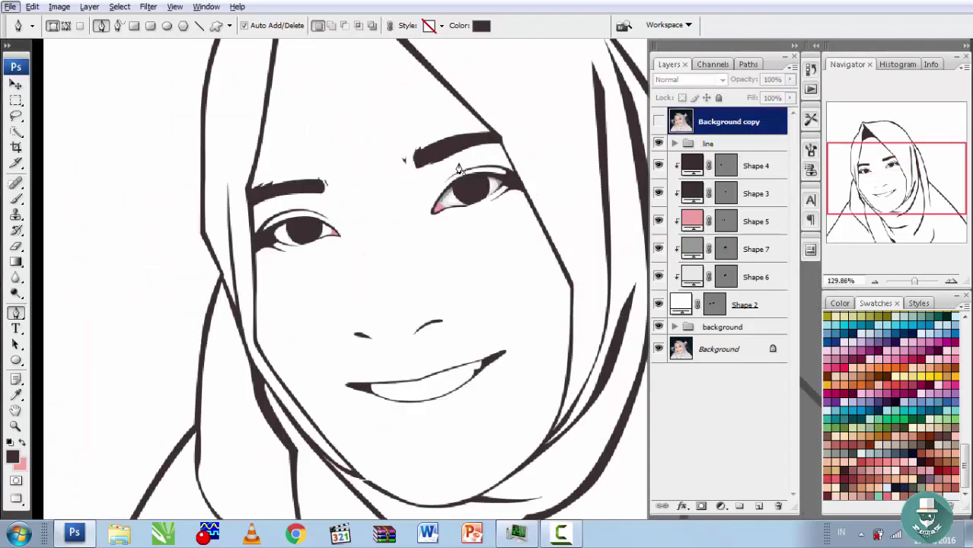
scroll(614, 171, "down", 2)
left_click(731, 245)
left_click(723, 283)
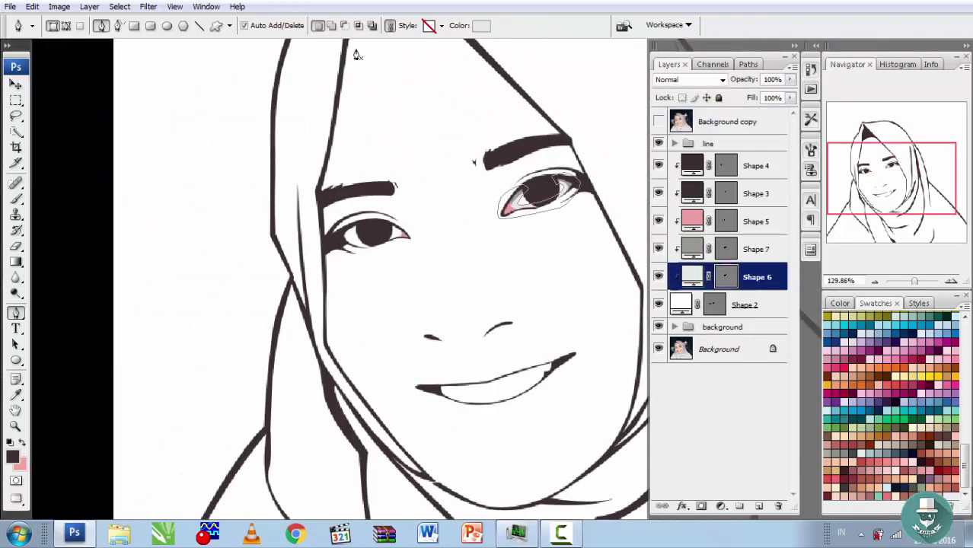
scroll(357, 228, "up", 4)
scroll(364, 253, "up", 4)
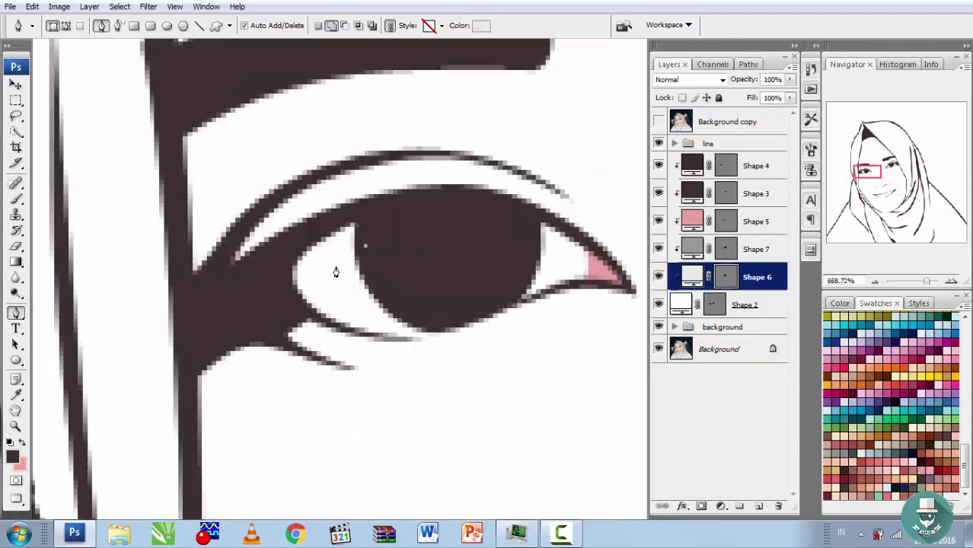
left_click_drag(464, 299, 511, 287)
left_click_drag(567, 265, 568, 255)
left_click(488, 190)
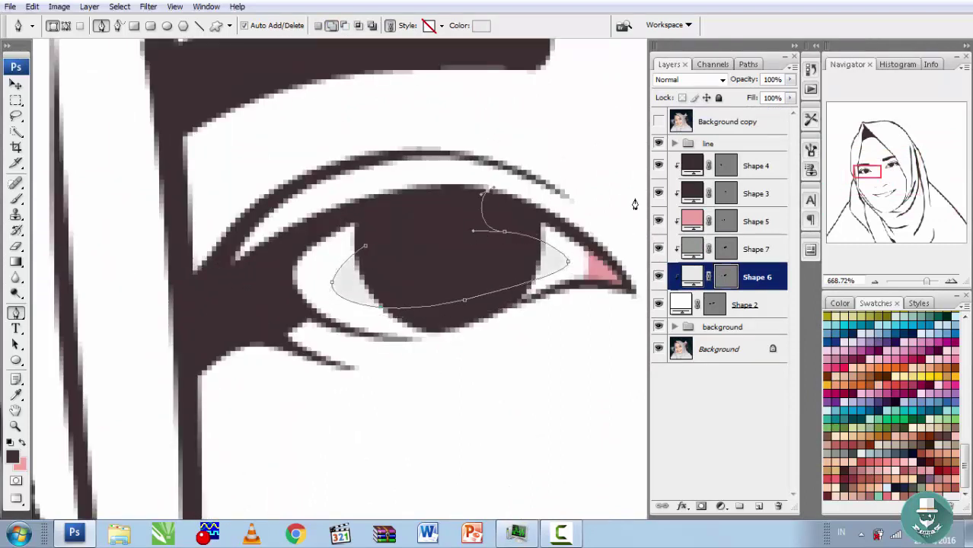
left_click_drag(636, 201, 558, 219)
left_click(559, 238)
left_click(583, 338)
left_click_drag(251, 377, 213, 364)
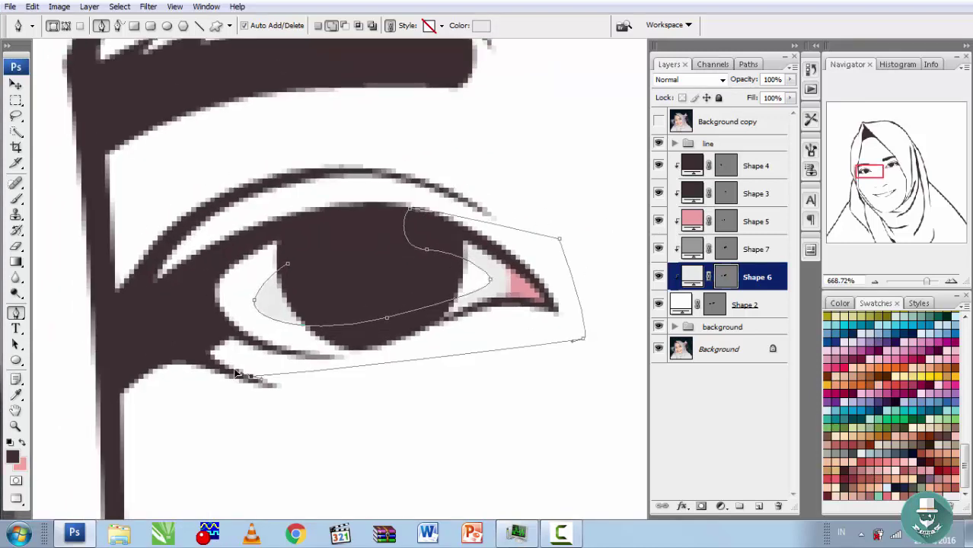
left_click_drag(170, 253, 200, 226)
left_click_drag(306, 219, 306, 232)
left_click(288, 265)
Add a matching grey shadow outline over the left eye on the shadow shape
left_click(725, 256)
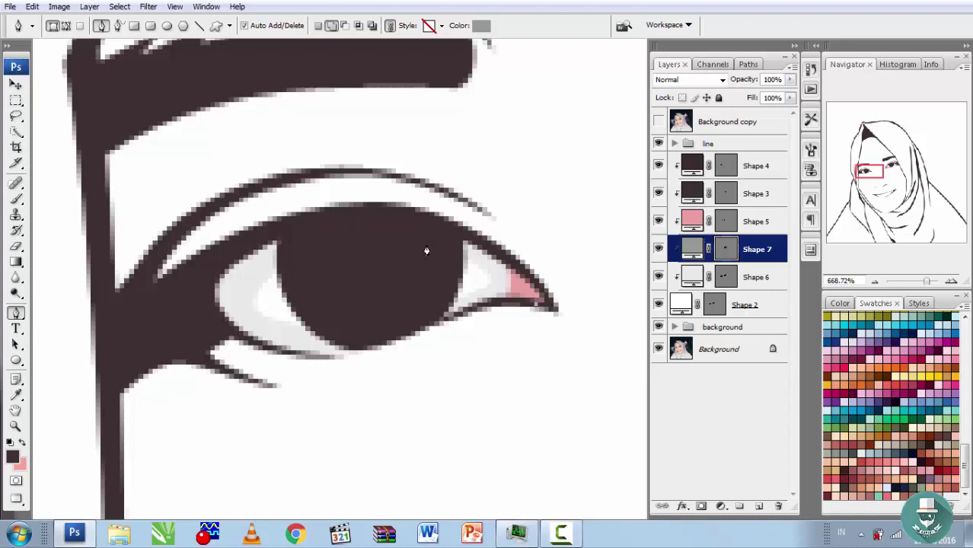
left_click_drag(416, 241, 489, 256)
left_click_drag(209, 325, 191, 373)
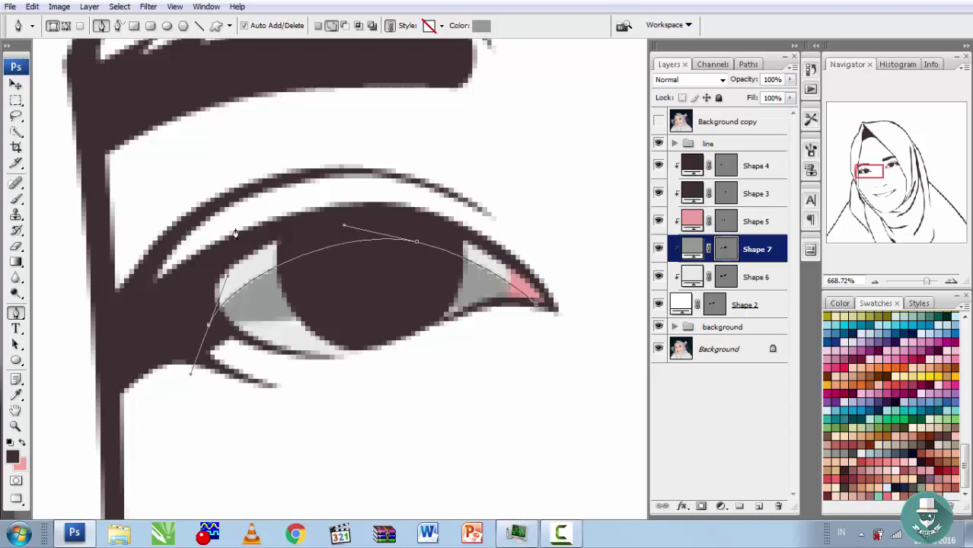
left_click_drag(201, 262, 338, 193)
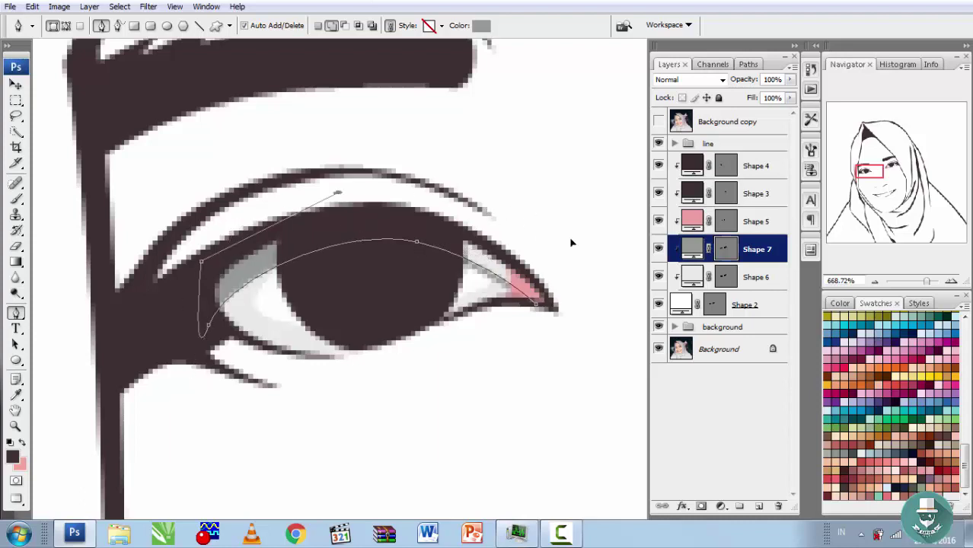
left_click_drag(564, 236, 577, 259)
left_click_drag(579, 332, 587, 331)
left_click(727, 219)
scroll(495, 297, "up", 2)
Draw a new shape outline inside the pink inner eye corner
scroll(408, 271, "up", 2)
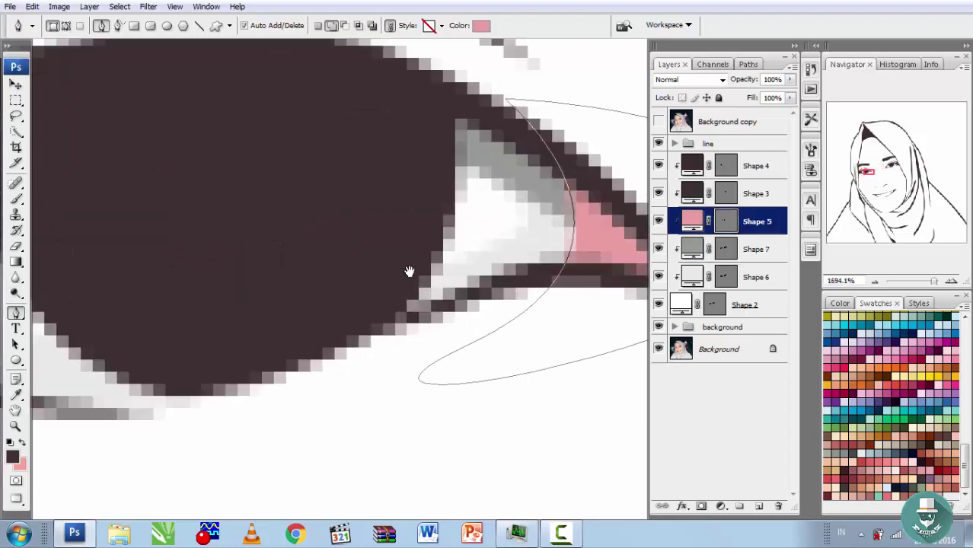
scroll(422, 212, "up", 1)
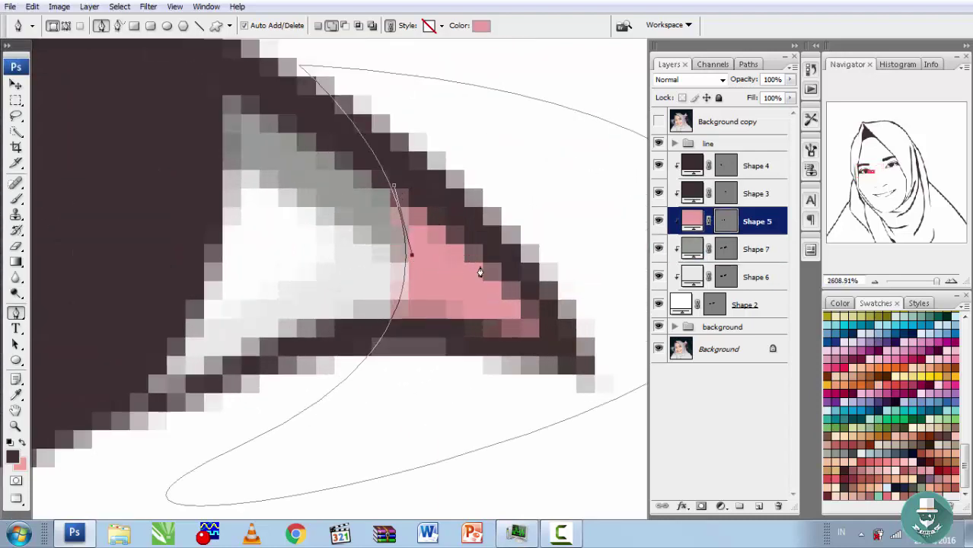
left_click(731, 144)
left_click(731, 220)
left_click(398, 194)
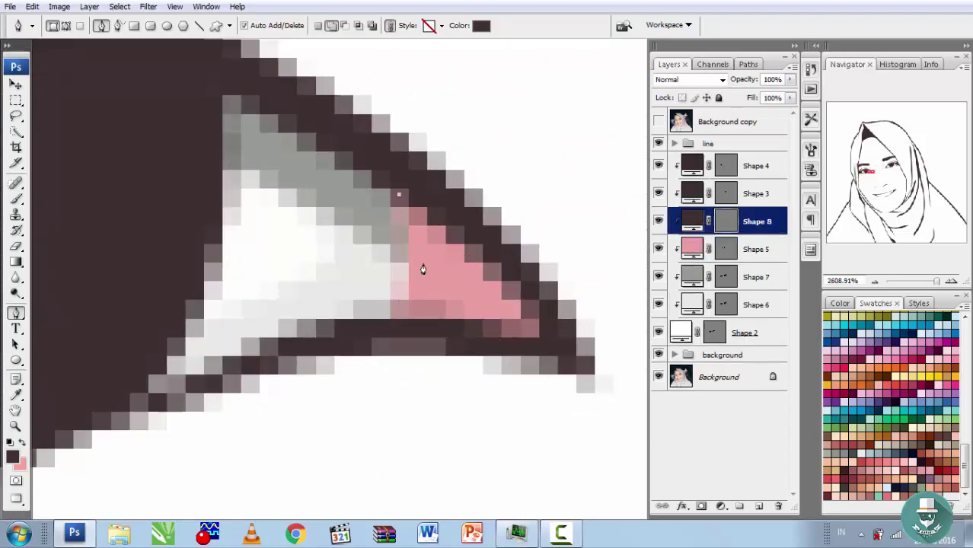
left_click(415, 292)
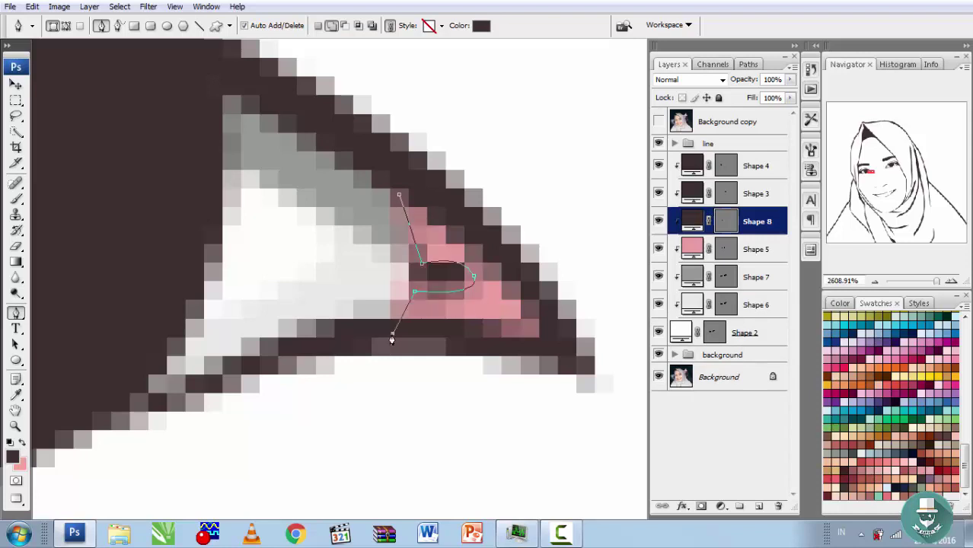
left_click(392, 332)
left_click(549, 343)
left_click_drag(557, 250, 531, 223)
left_click(397, 197)
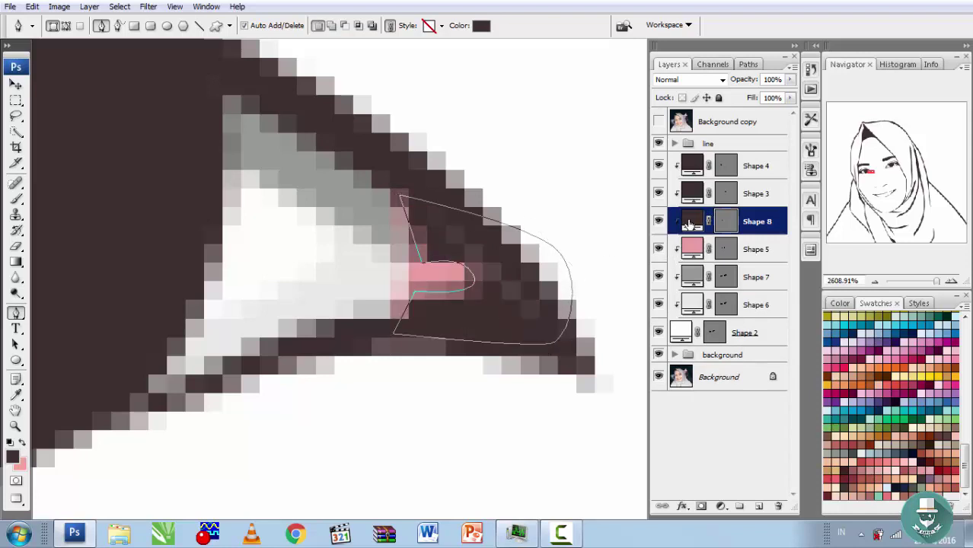
Fill the new corner shape with a dusky rose pink
double_click(689, 223)
left_click(649, 102)
left_click(670, 147)
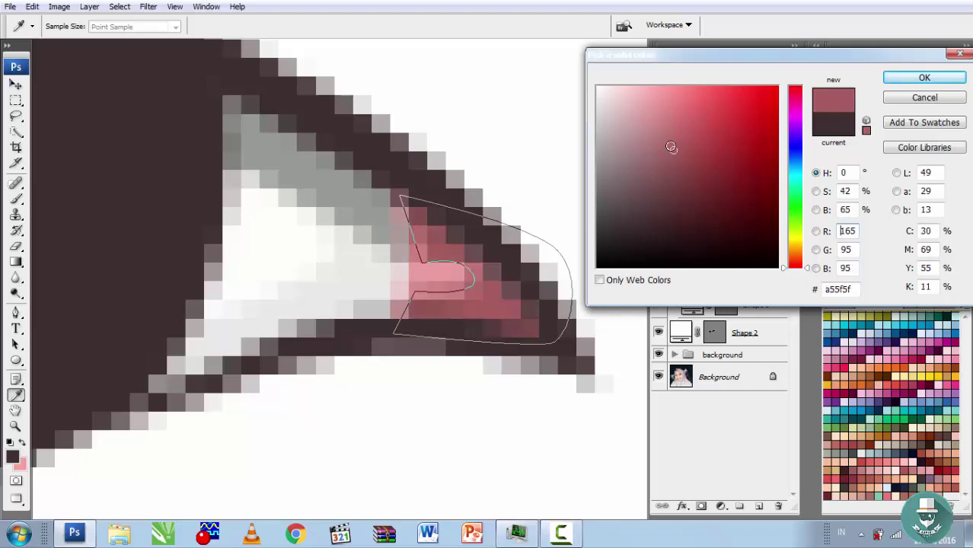
mouse_move(671, 147)
left_mouse_down()
mouse_move(663, 134)
mouse_move(664, 149)
left_mouse_up()
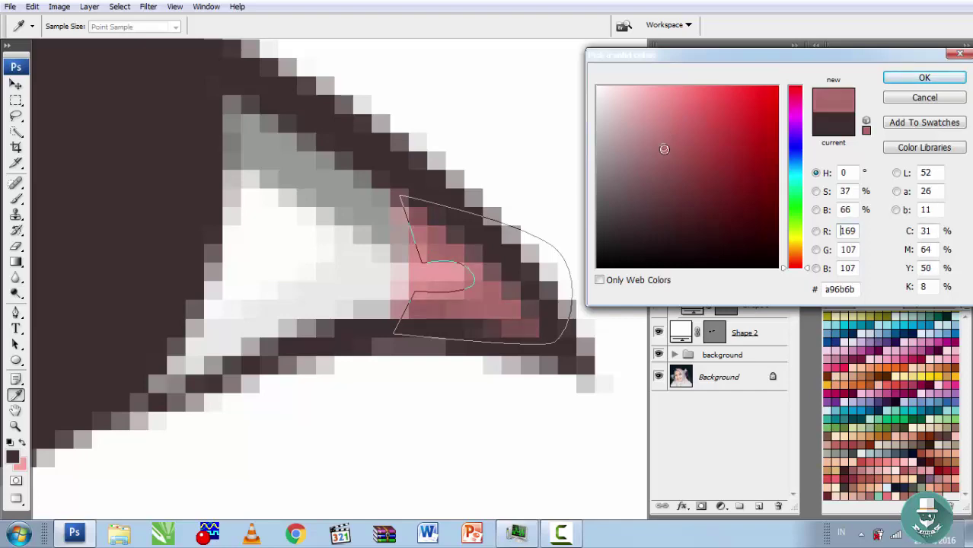
left_click(924, 77)
Cut a curved area out of the rose corner shape
key("ctrl+minus")
key("ctrl+minus")
left_click(331, 28)
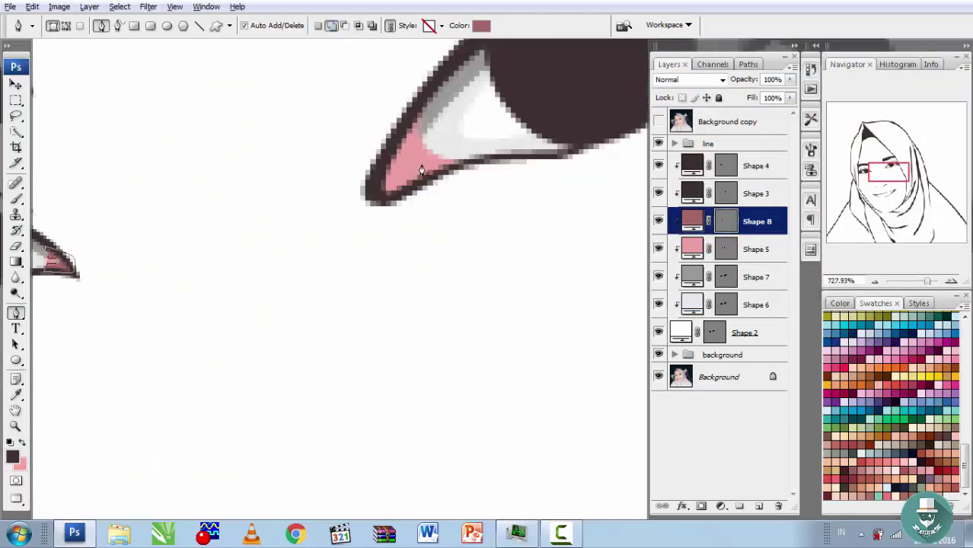
scroll(402, 104, "up", 5)
left_click(324, 279)
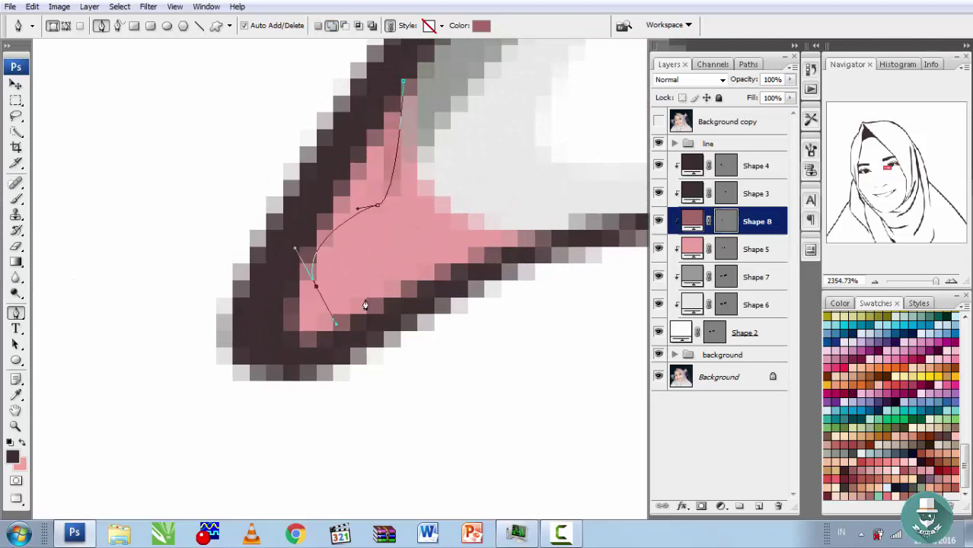
left_click_drag(395, 253, 428, 215)
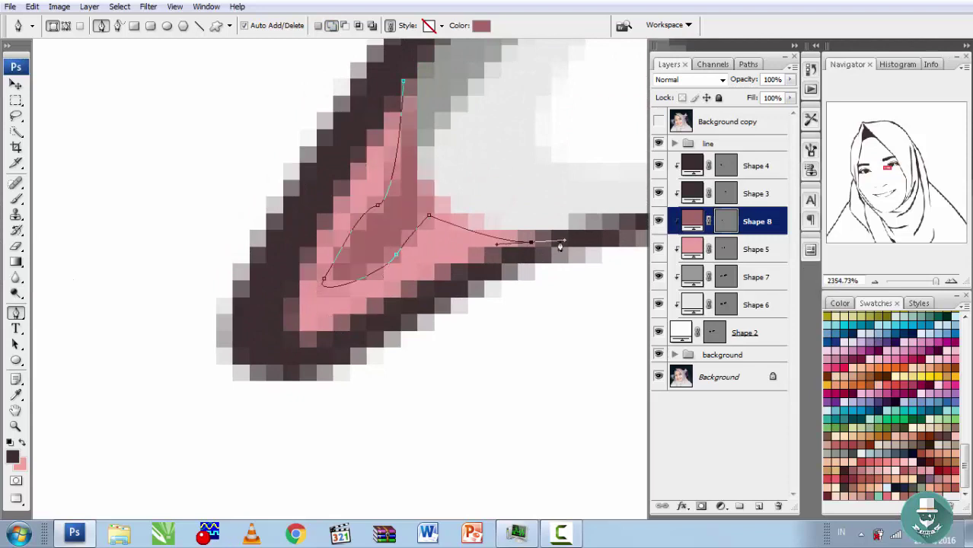
left_click_drag(533, 244, 304, 392)
left_click_drag(403, 80, 558, 107)
Deselect to review the eye corner and select the Shape 4 layer
key("alt+period")
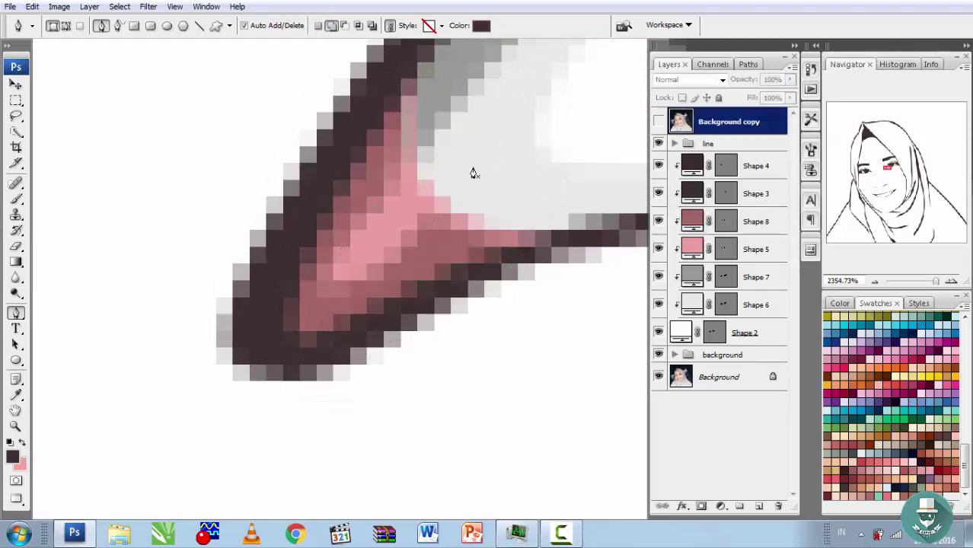
scroll(462, 162, "down", 3)
scroll(406, 202, "down", 3)
scroll(514, 218, "down", 2)
scroll(514, 218, "up", 1)
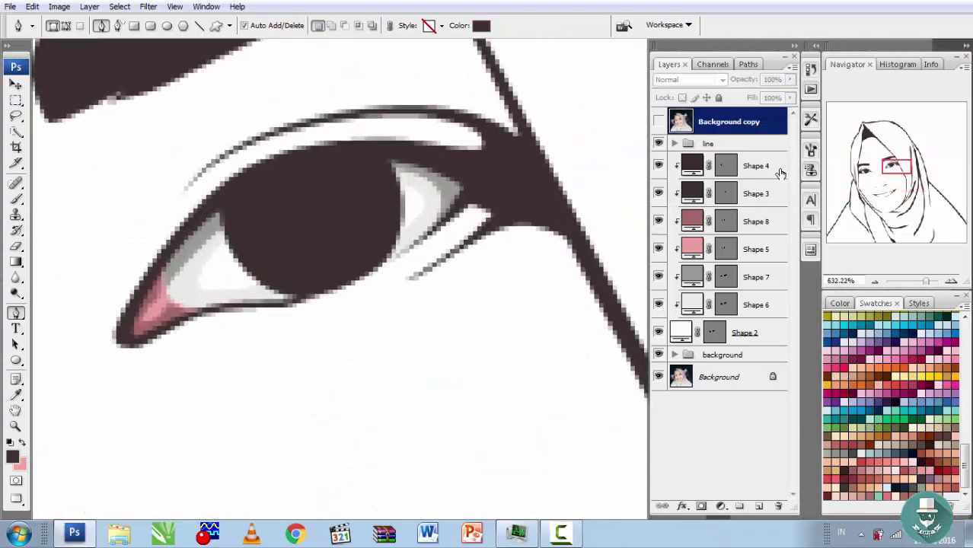
left_click(739, 166)
Draw a small new circle over the iris with the Ellipse tool
key("alt+bracketleft")
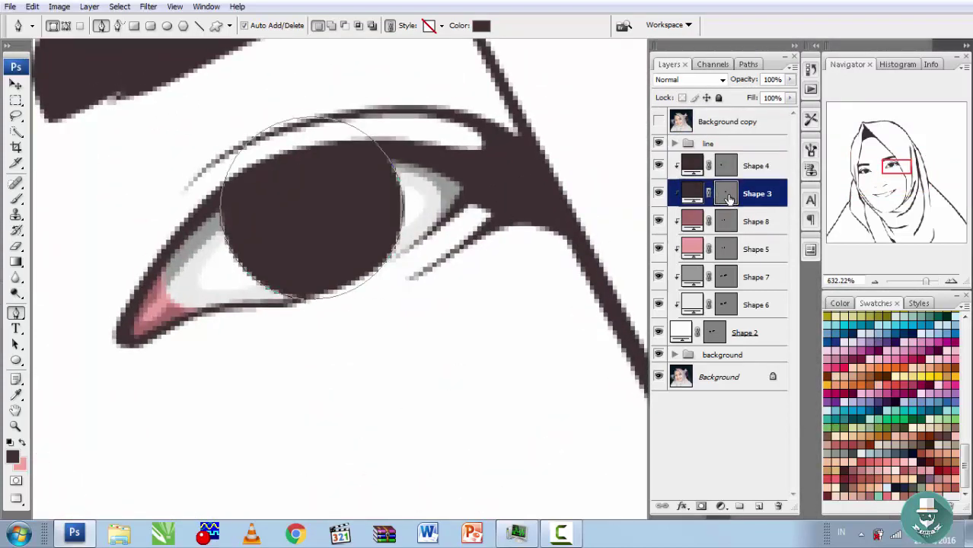
key("u")
left_click_drag(356, 255, 355, 254)
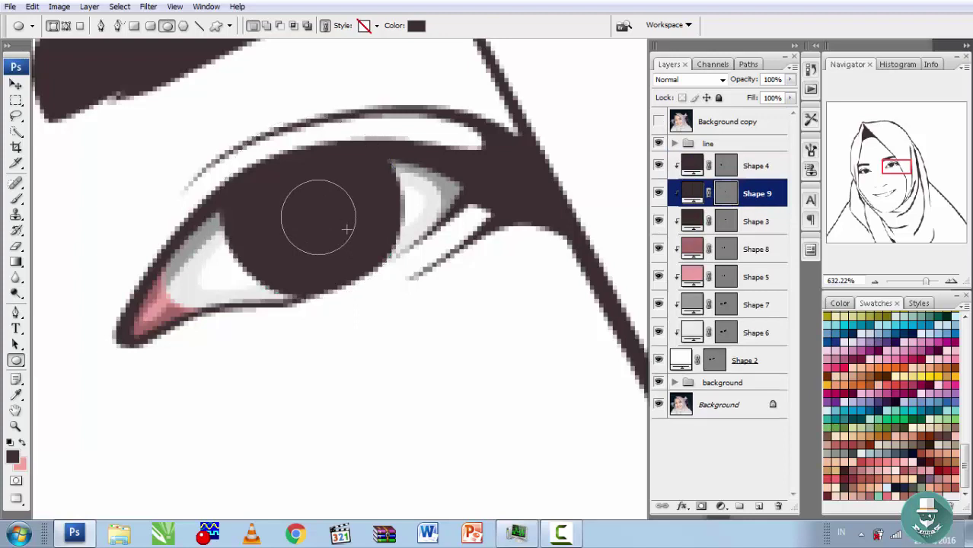
key("v")
Duplicate the Shape 3 iris circle, shrink the copy slightly and re-centre it
key("u")
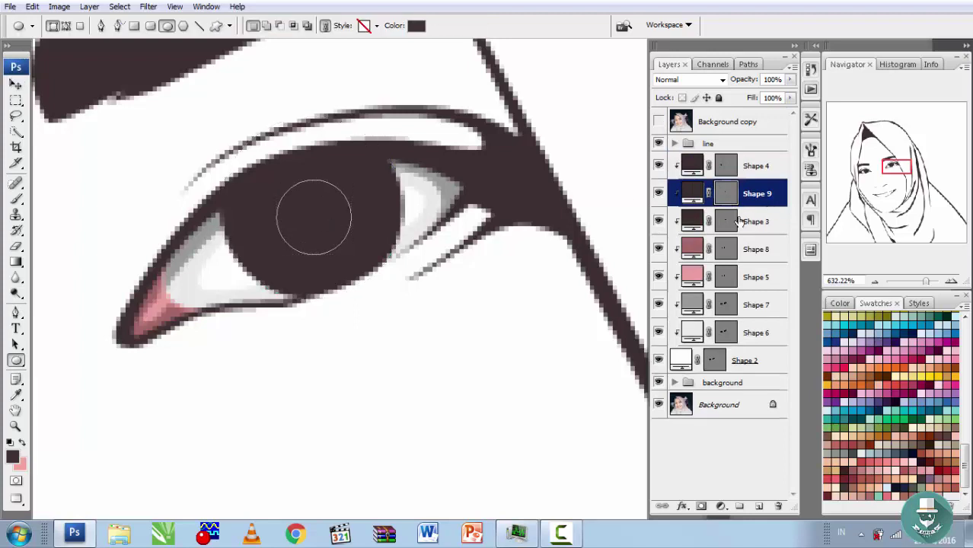
key("alt+bracketleft")
left_click_drag(407, 304, 379, 234)
key("v")
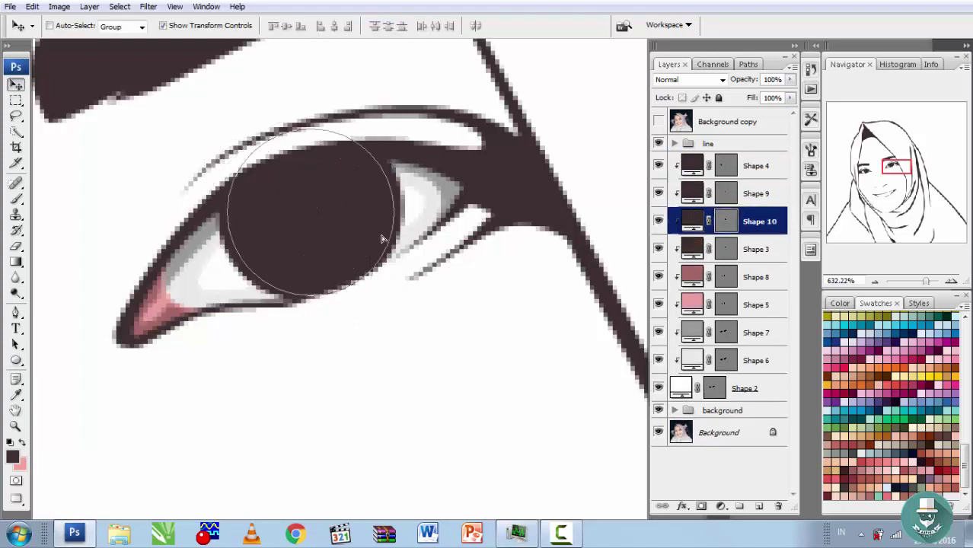
key("ctrl+t")
left_click_drag(386, 288, 383, 284)
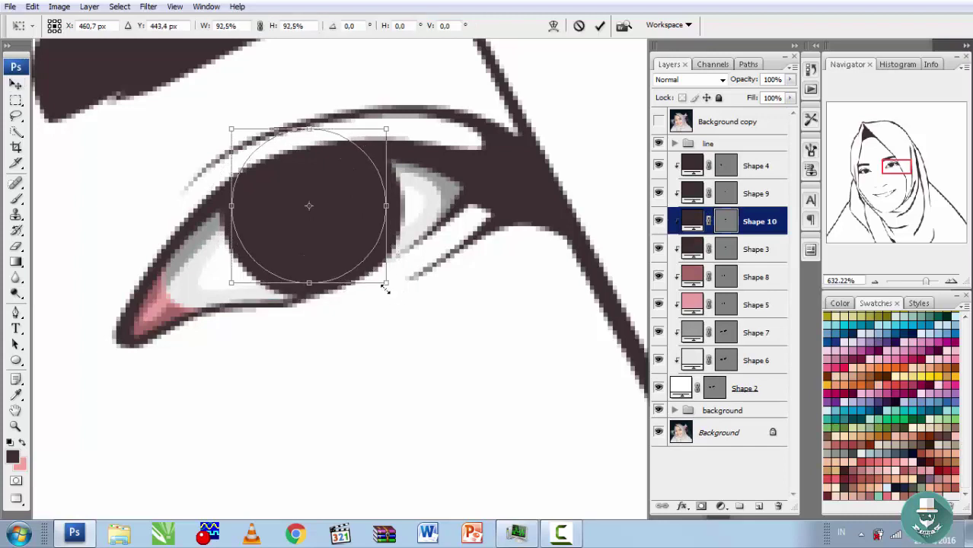
key("Return")
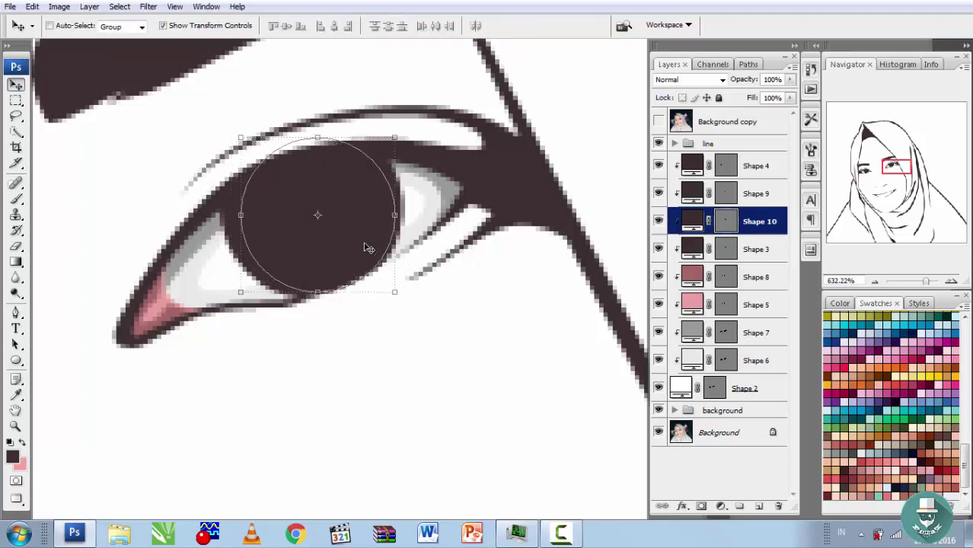
key("Up")
key("Up")
key("Right")
key("Down")
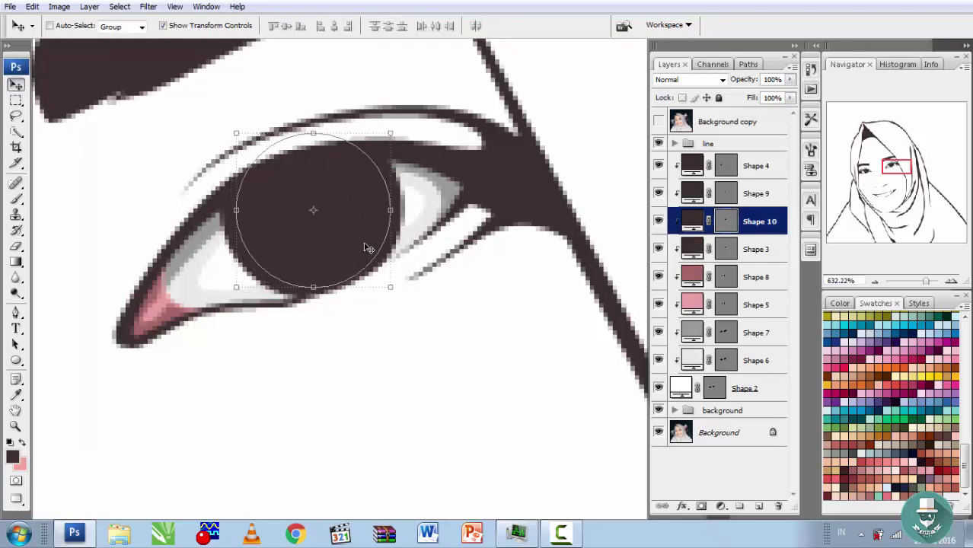
Recolour the copied circle to a greyish mauve
double_click(694, 221)
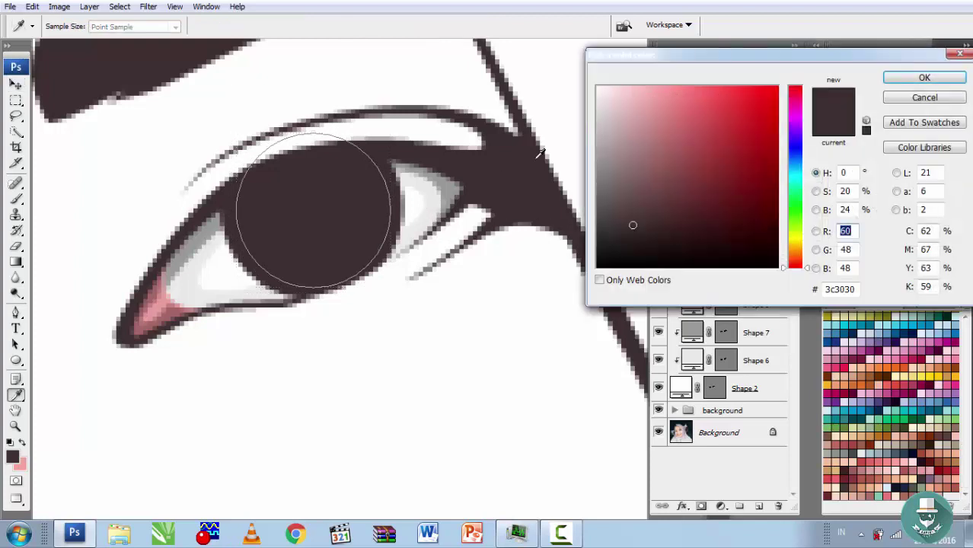
mouse_move(653, 200)
left_mouse_down()
mouse_move(664, 187)
mouse_move(630, 175)
left_mouse_up()
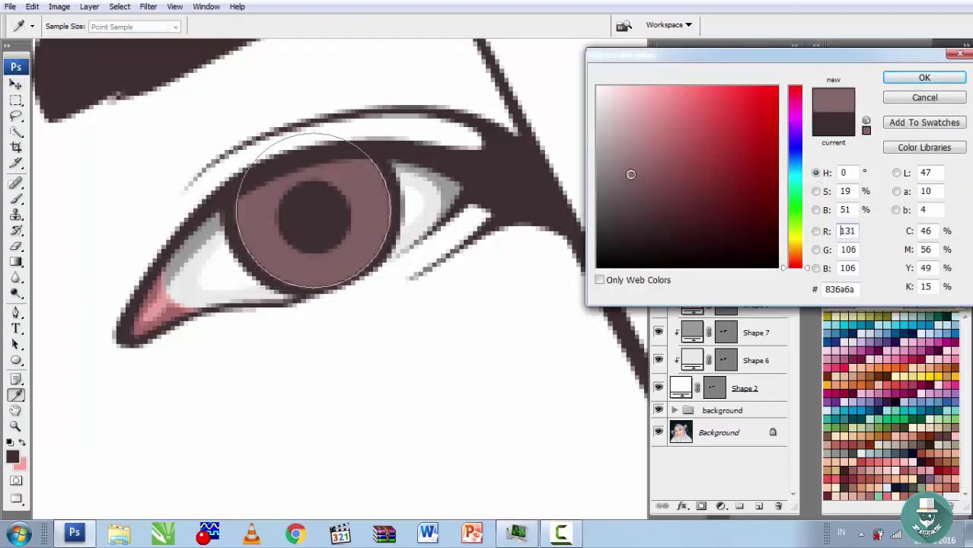
left_click_drag(797, 215, 798, 258)
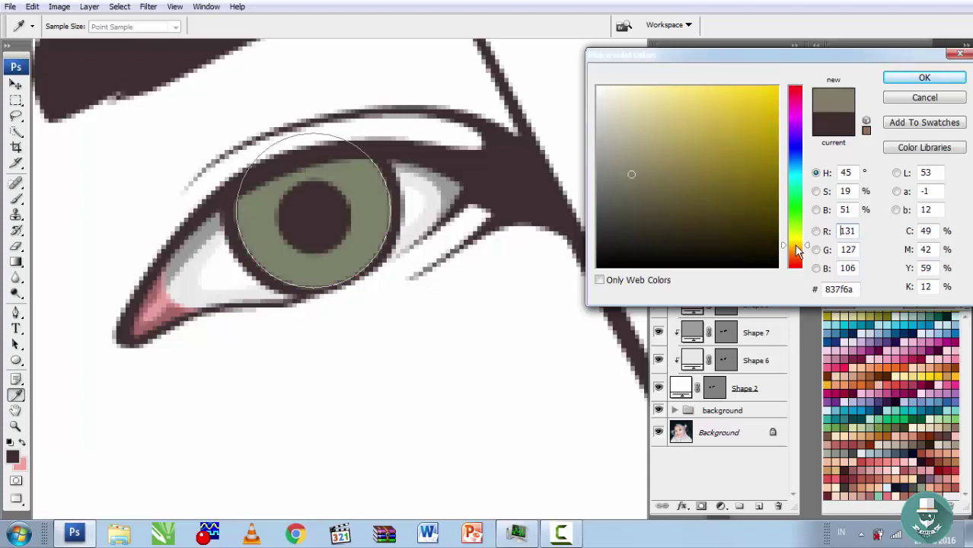
left_click(910, 79)
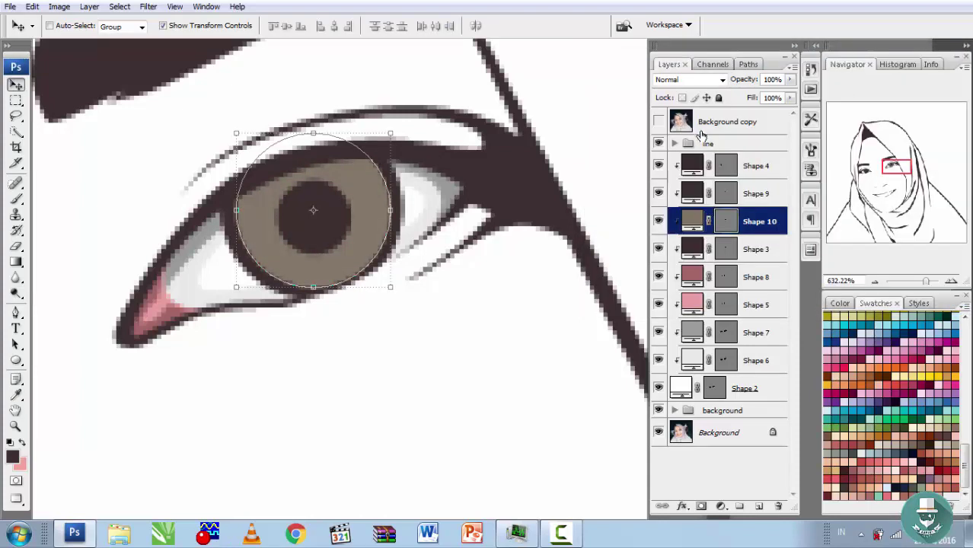
Shrink the Shape 9 pupil circle and nudge it to the iris centre
left_click(390, 134)
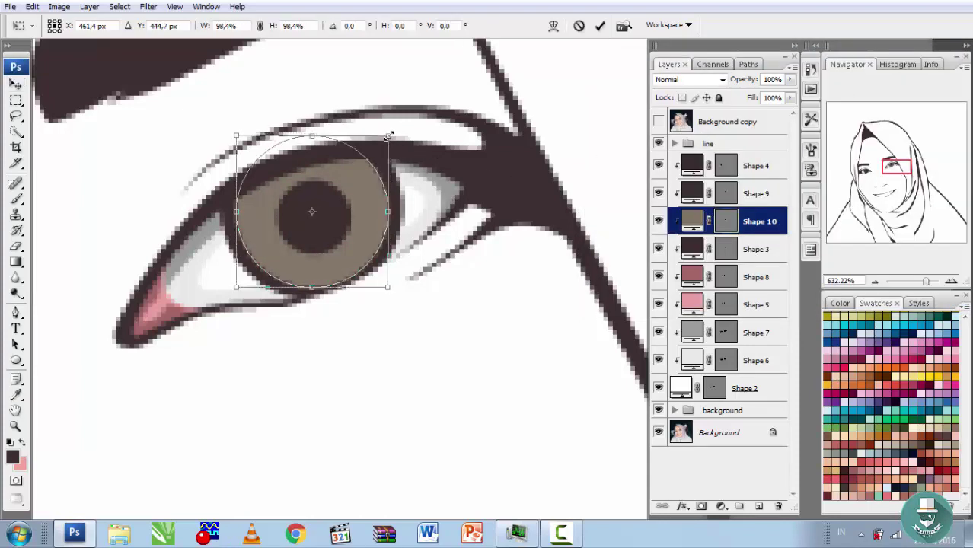
key("Return")
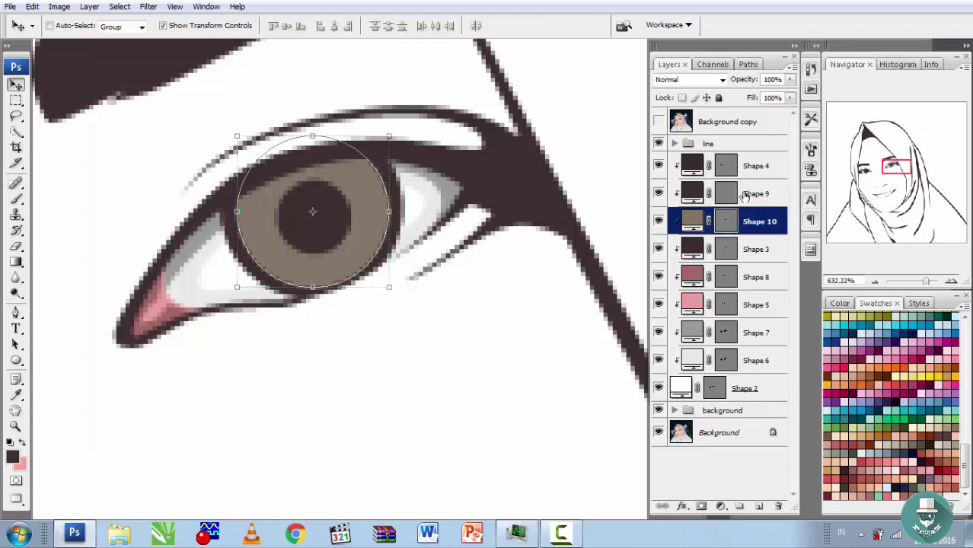
left_click(746, 195)
left_click_drag(276, 180, 287, 192)
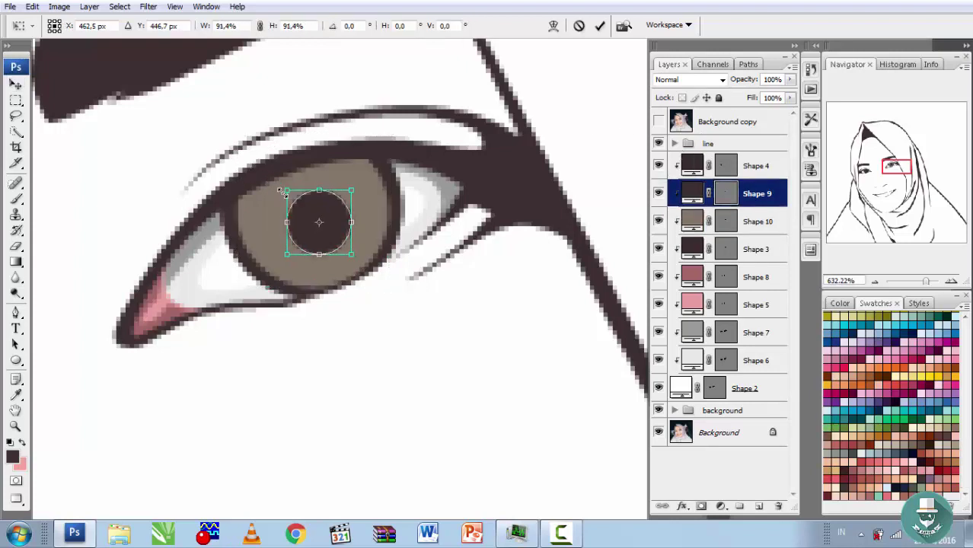
double_click(337, 225)
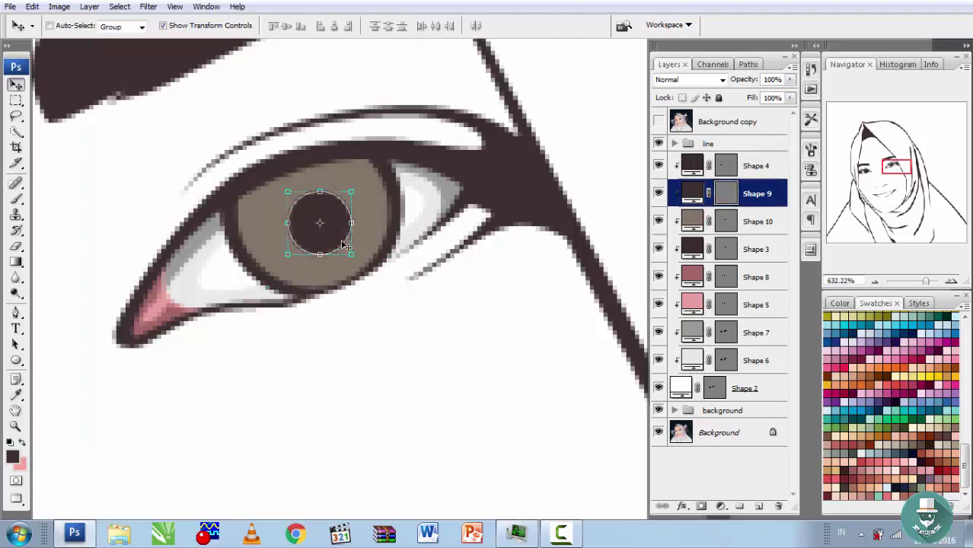
left_click_drag(349, 255, 345, 252)
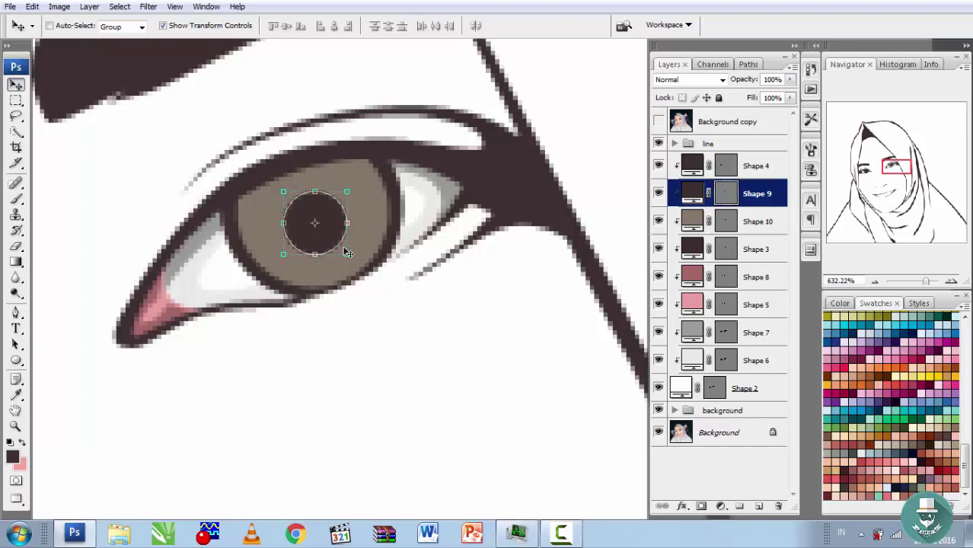
key("Right")
key("Up")
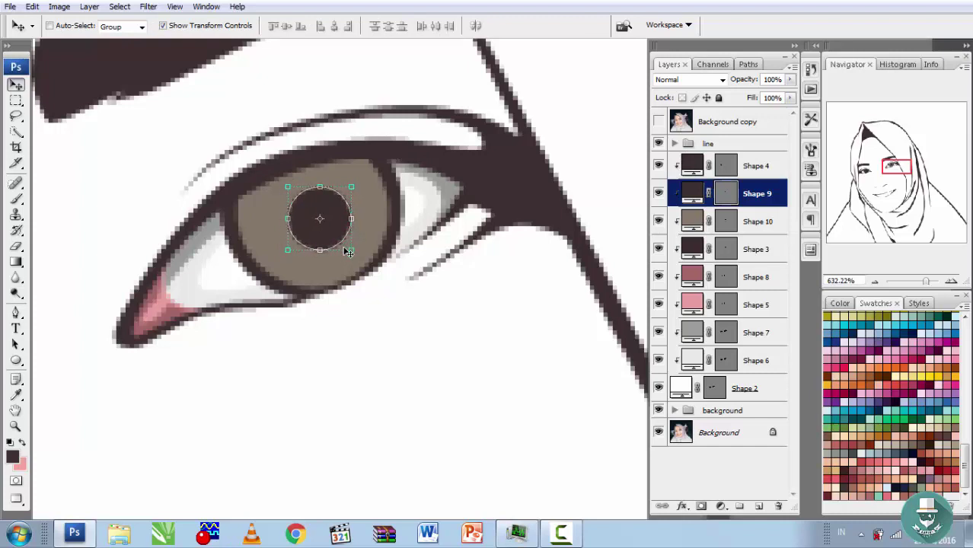
Change the Shape 10 iris fill to a lighter mauve-grey
left_click(708, 222)
double_click(685, 222)
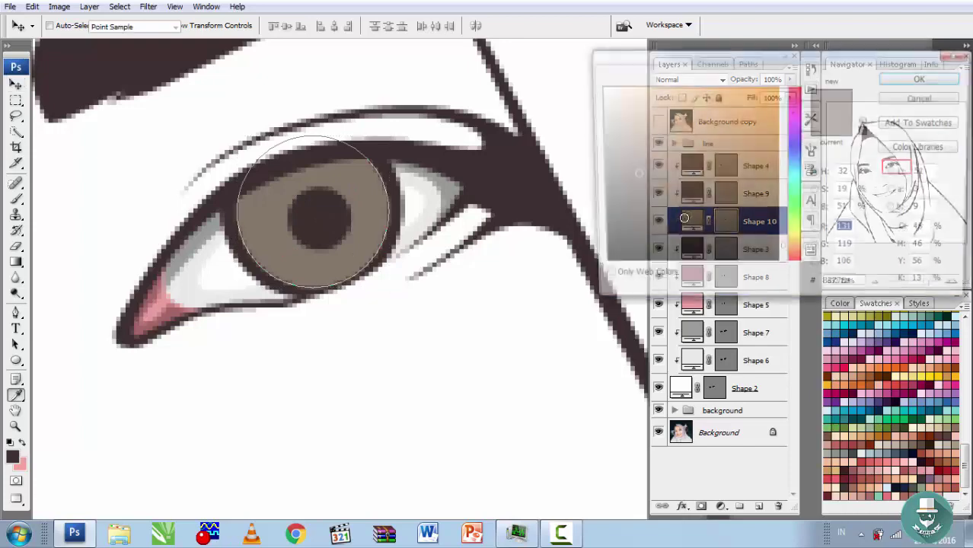
left_click(314, 214)
mouse_move(633, 225)
left_mouse_down()
mouse_move(637, 175)
mouse_move(625, 192)
mouse_move(625, 181)
left_mouse_up()
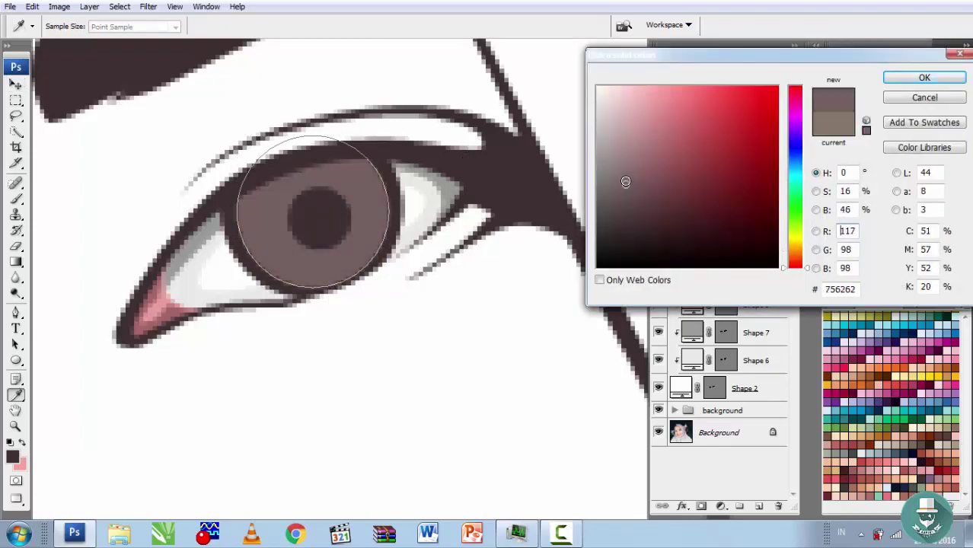
left_click(923, 76)
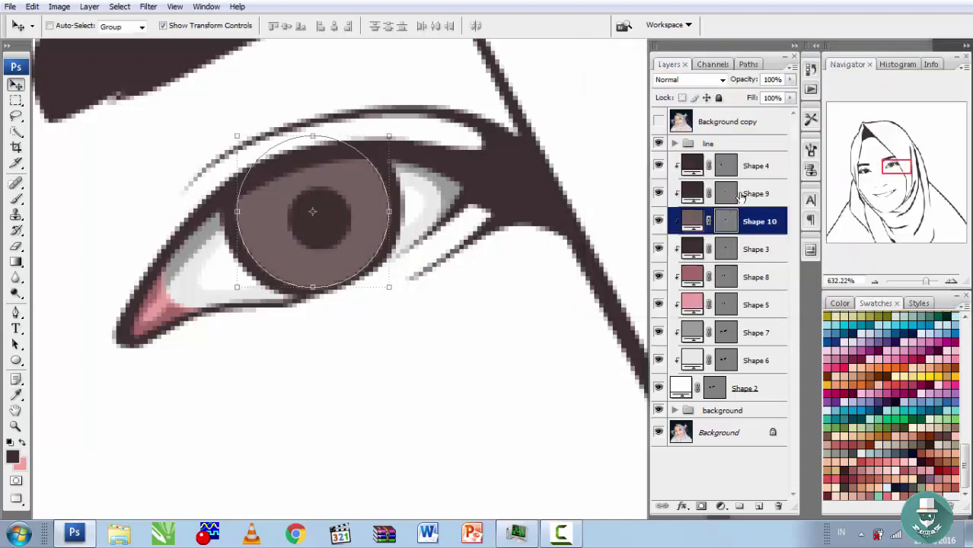
left_click(320, 218, "ctrl")
Enlarge the pupil circle slightly
scroll(338, 233, "up", 3)
key("ctrl+t")
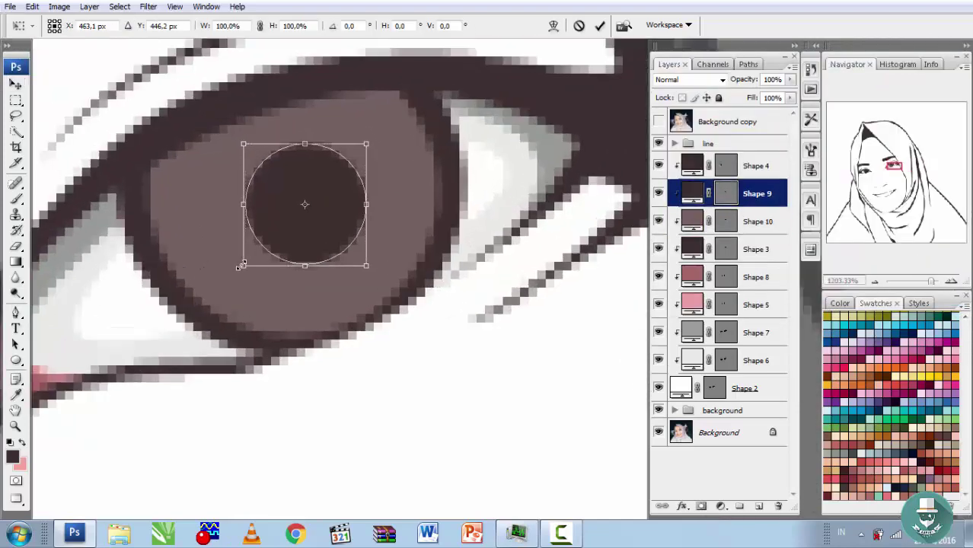
mouse_move(243, 262)
left_mouse_down()
mouse_move(288, 242)
mouse_move(462, 402)
mouse_move(429, 347)
mouse_move(282, 235)
left_mouse_up()
key("Return")
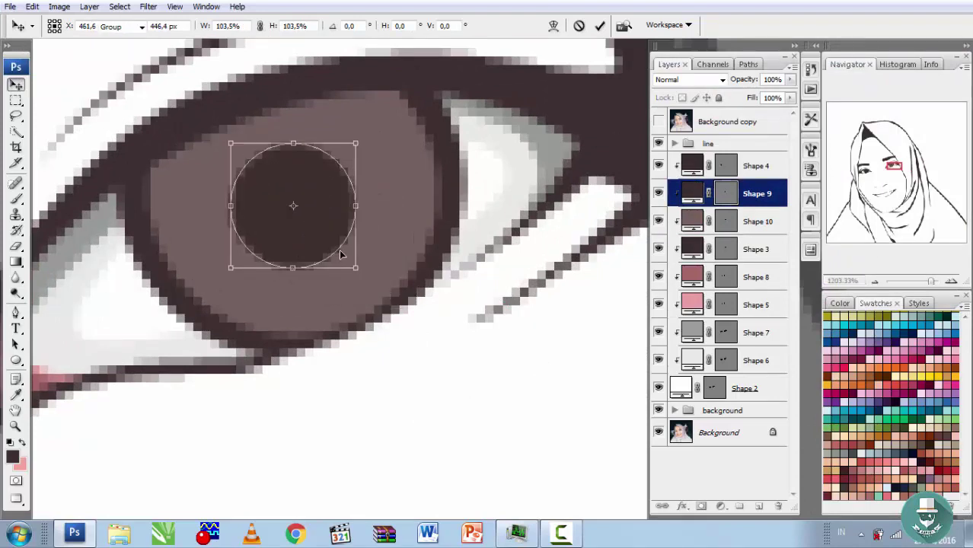
Check the image's pixel dimensions in Image Size without changing them
key("p")
left_click(727, 122)
scroll(472, 270, "down", 3)
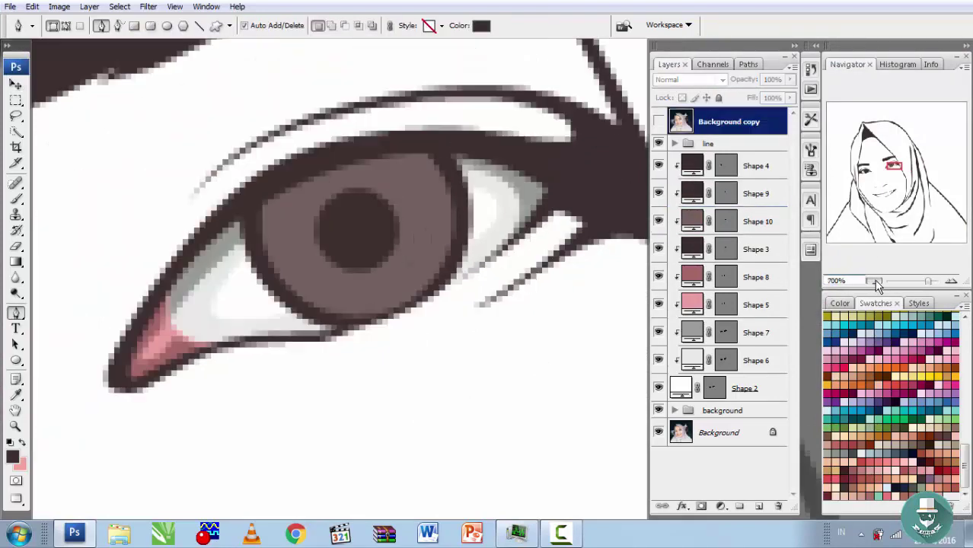
left_click(59, 6)
left_click(84, 97)
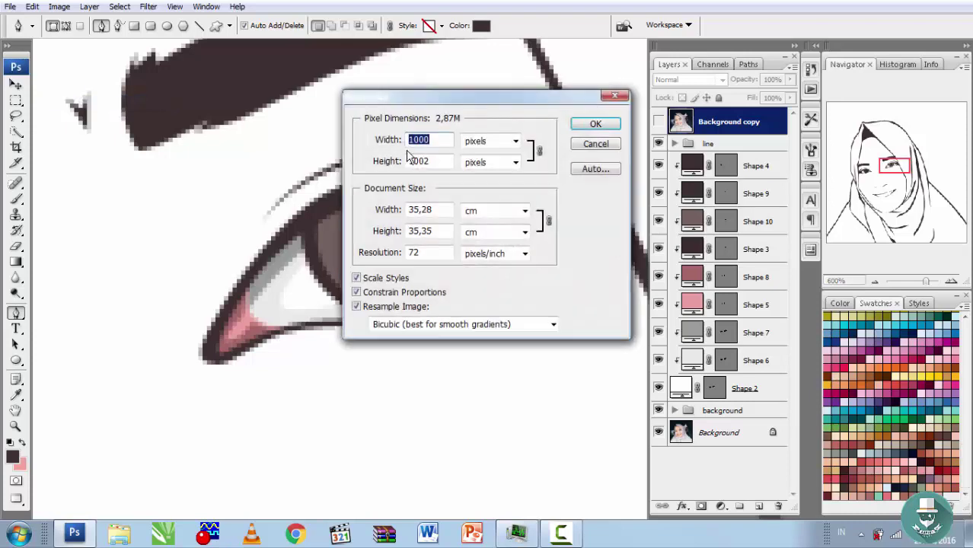
left_click(593, 143)
scroll(316, 190, "right", 2)
Draw a closed eyelid shadow path across the top of the Shape 10 iris
left_click(723, 219)
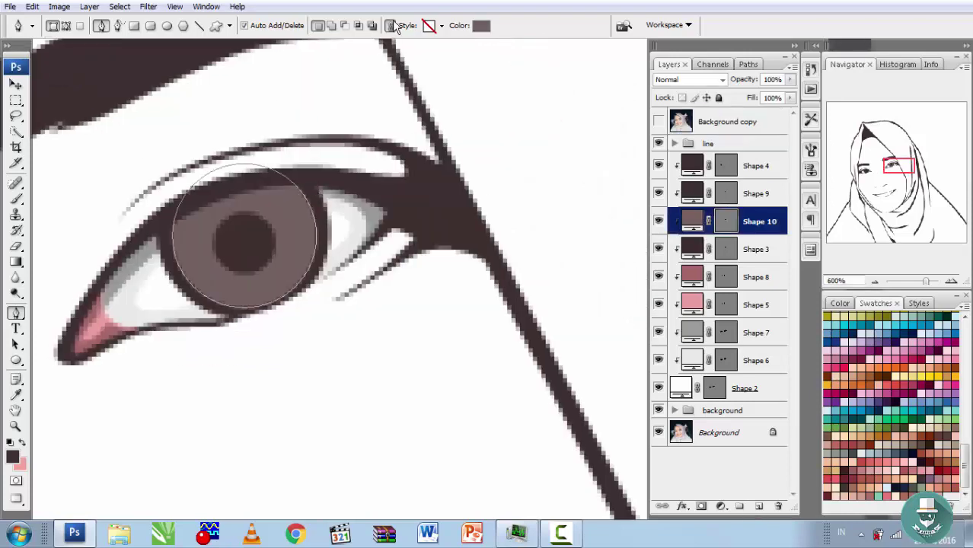
left_click(344, 25)
left_click(172, 298)
left_click_drag(330, 228, 449, 239)
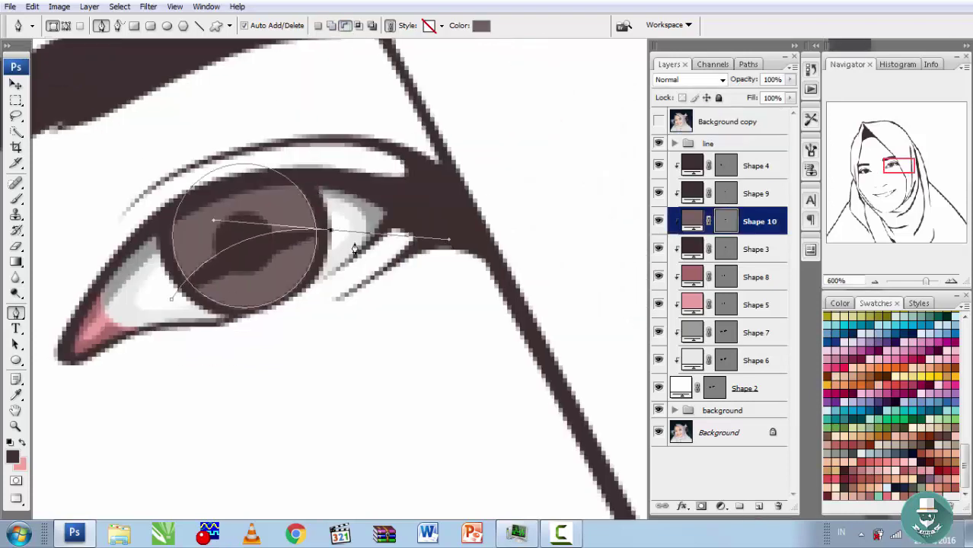
left_click_drag(304, 151, 241, 146)
left_click(171, 299)
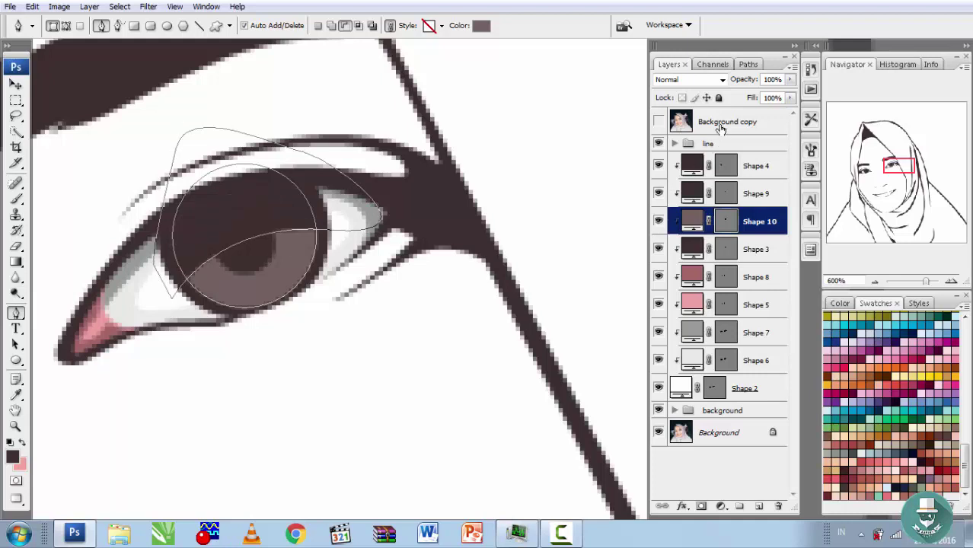
Pan to show the whole eye and reselect the iris layer
left_click(727, 122)
left_click_drag(383, 232, 463, 210)
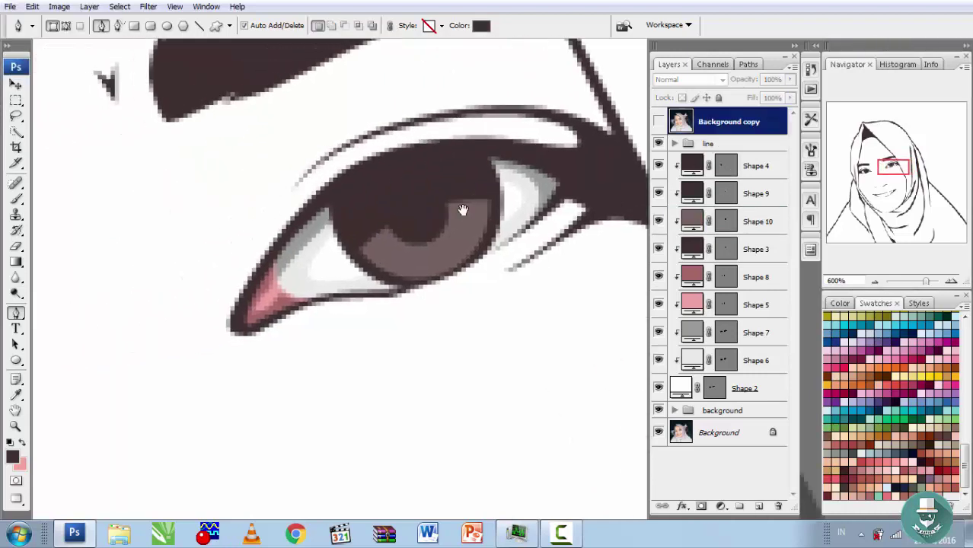
left_click(723, 196)
Show the reference photo and test an ellipse over the eye highlight, then undo it
left_click(727, 162)
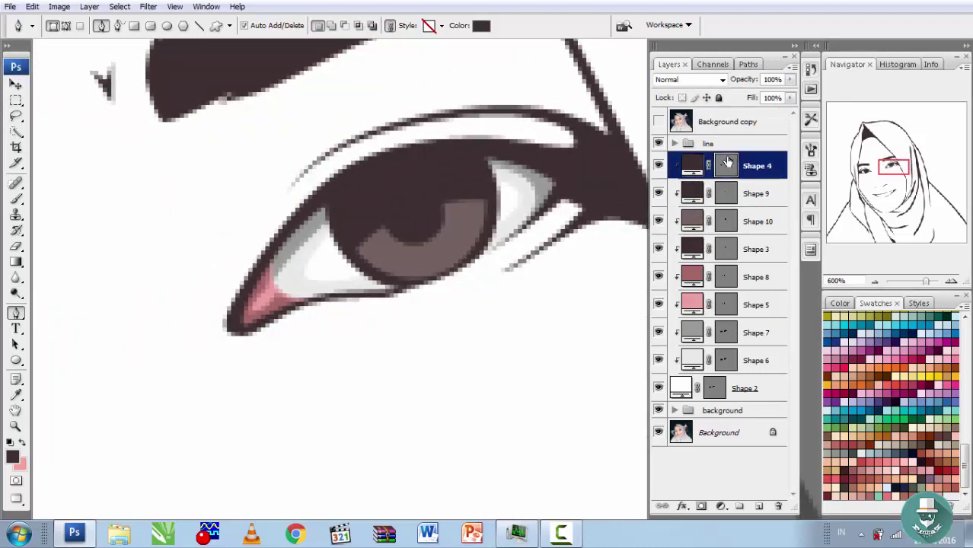
key("u")
scroll(412, 224, "up", 2)
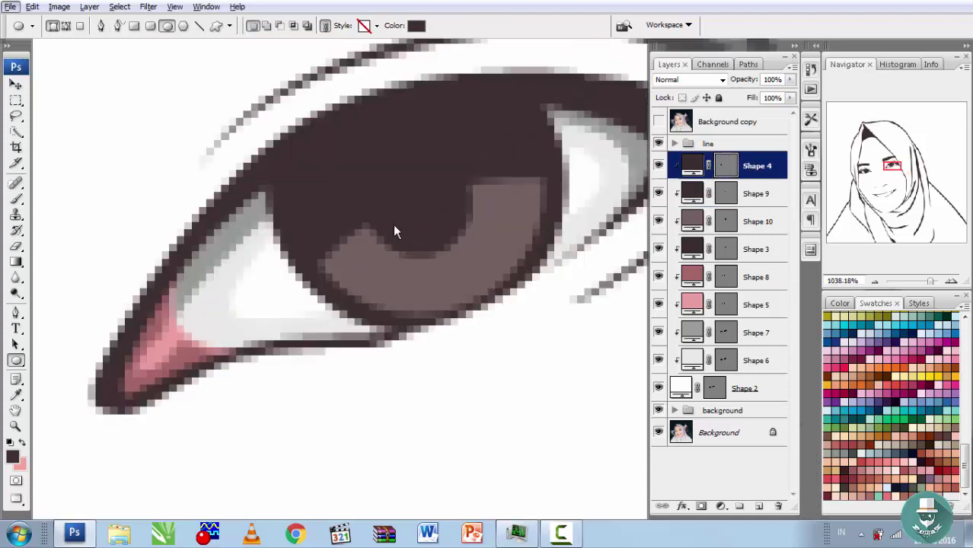
left_click(658, 121)
scroll(366, 143, "up", 1)
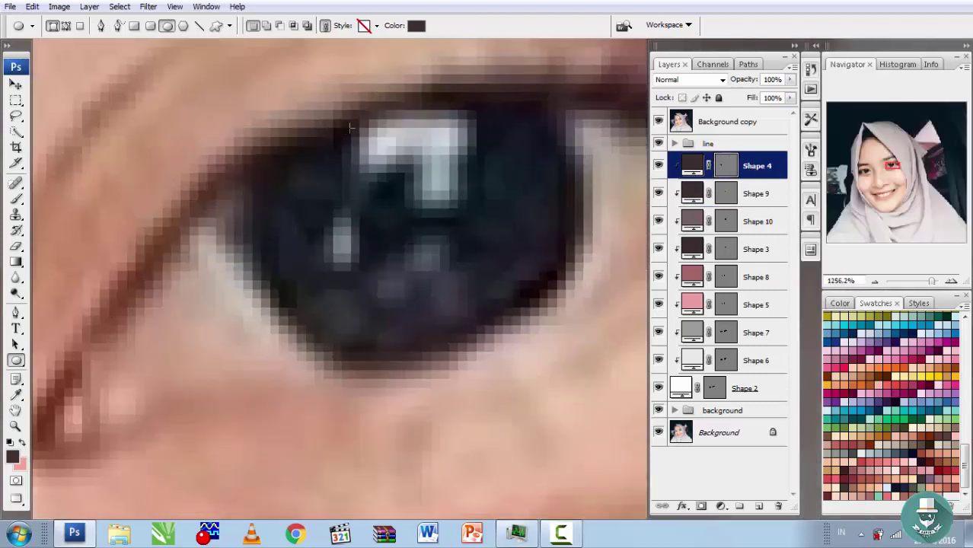
left_click_drag(351, 128, 466, 173)
key("ctrl+z")
Trace the large eye highlight with the Pen and add a small ellipse over the pupil highlight
key("p")
left_click(365, 166)
left_click_drag(479, 133, 472, 116)
left_click(355, 141)
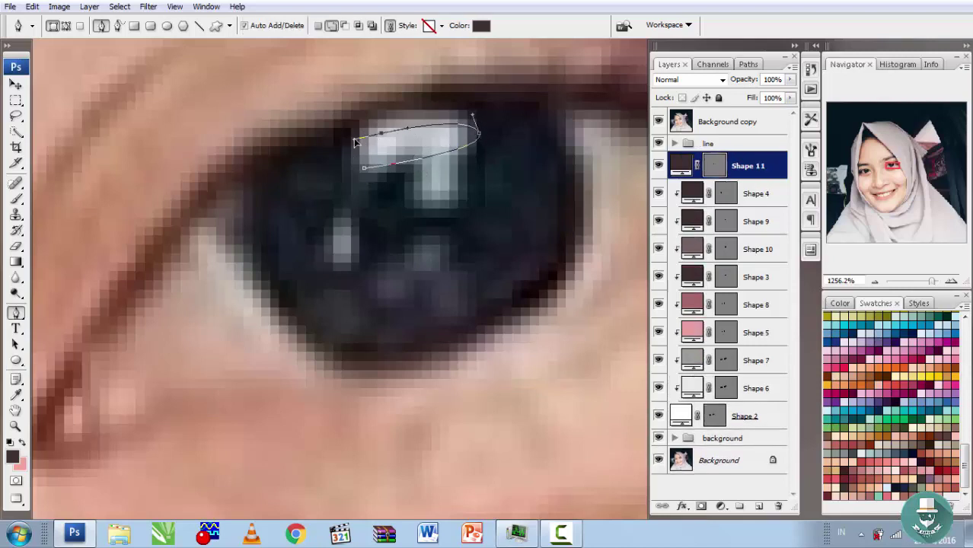
left_click(365, 167)
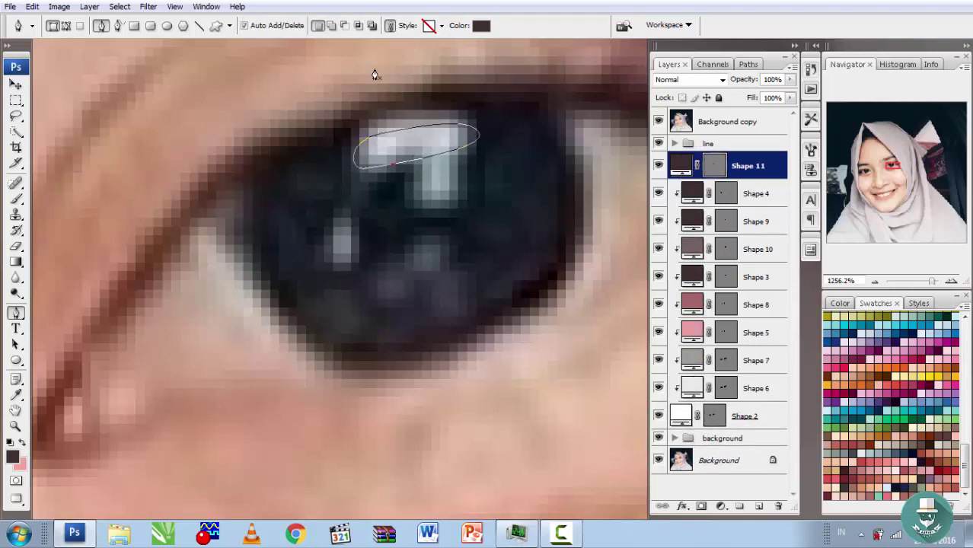
key("u")
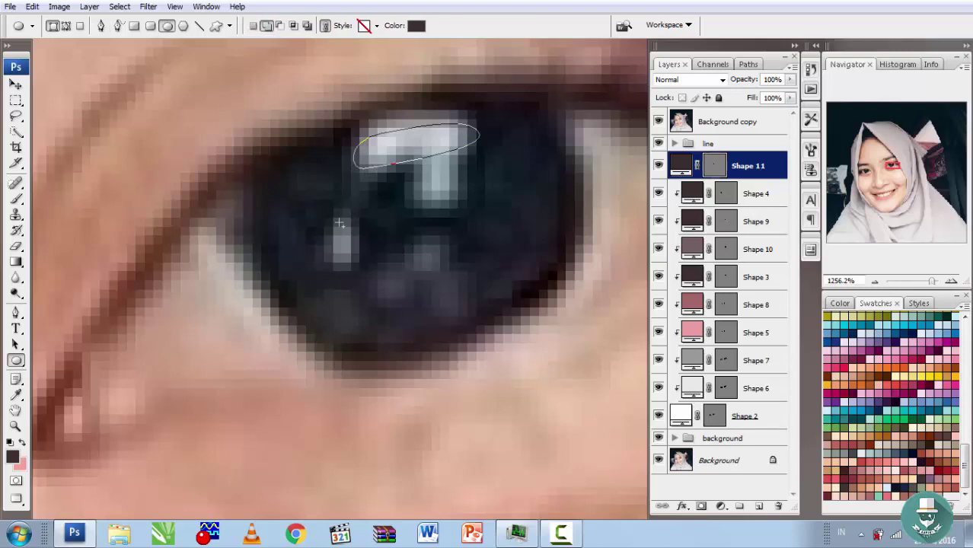
left_click_drag(327, 213, 354, 268)
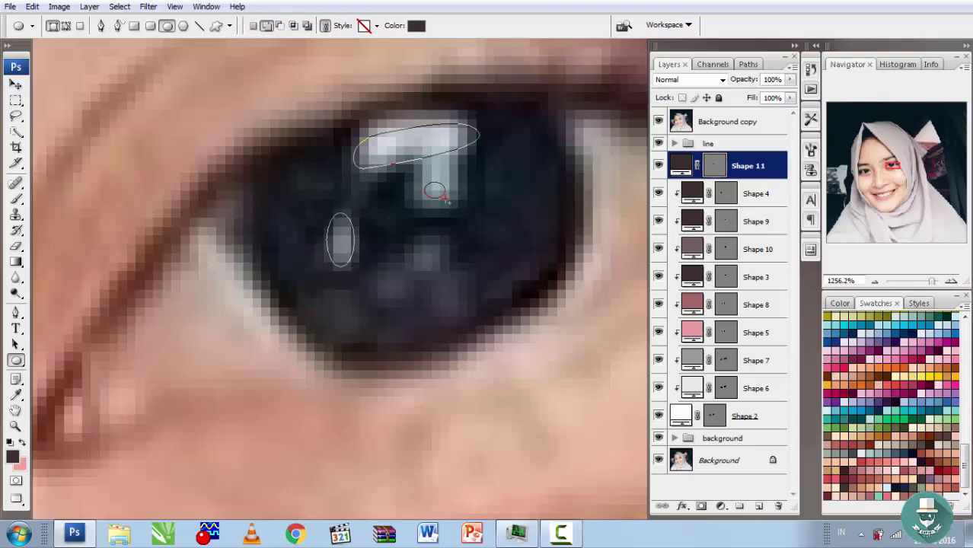
Fill the highlight shape white and hide the reference photo
double_click(691, 162)
left_click(660, 120)
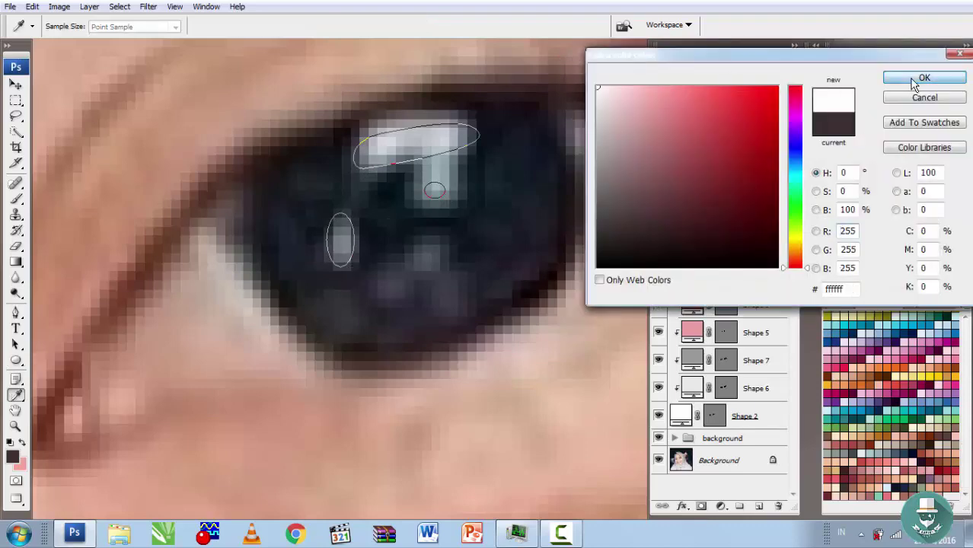
key("Return")
left_click(659, 121)
Clip the copied iris layer, place it above Shape 4, and move its circle onto the left eye
key("ctrl+minus")
key("ctrl+minus")
key("ctrl+minus")
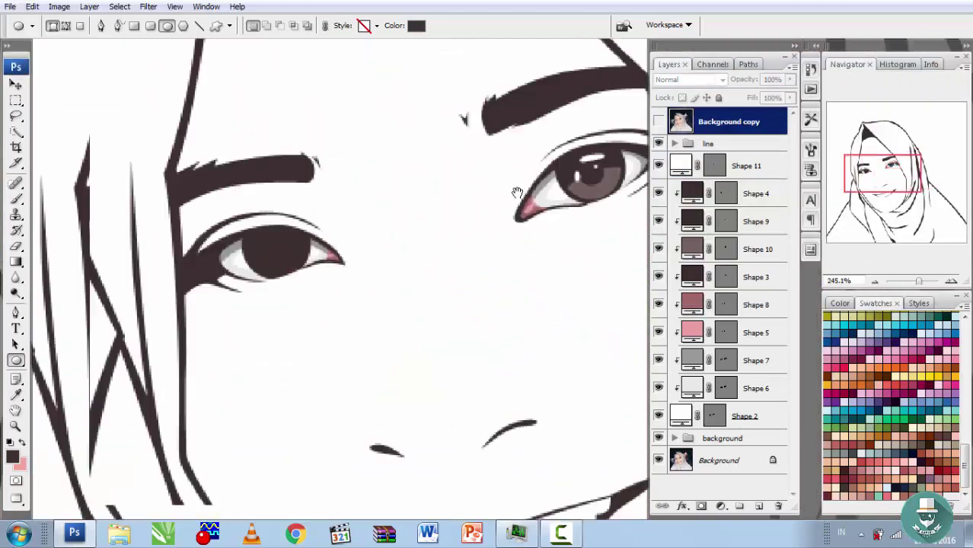
left_click(716, 167)
left_click(708, 220)
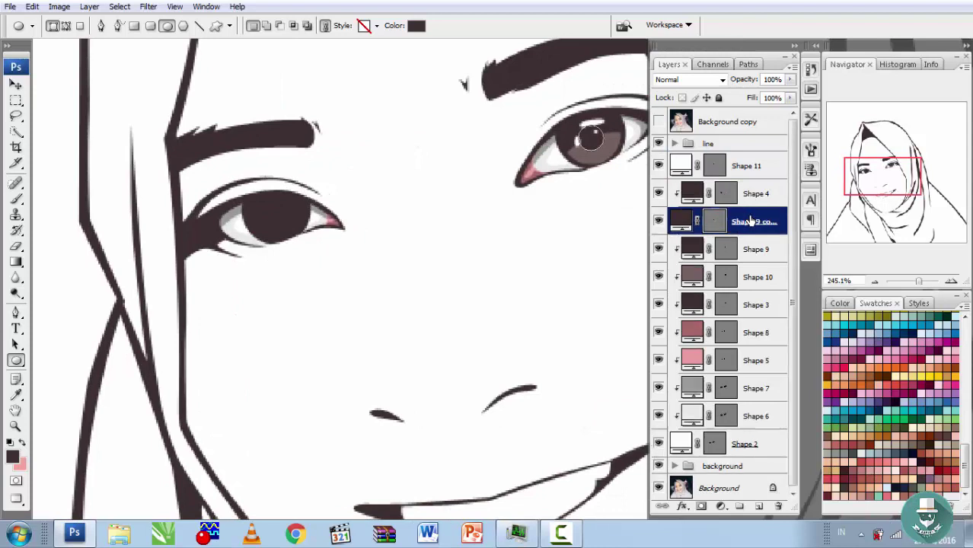
right_click(750, 221)
left_click(791, 345)
key("v")
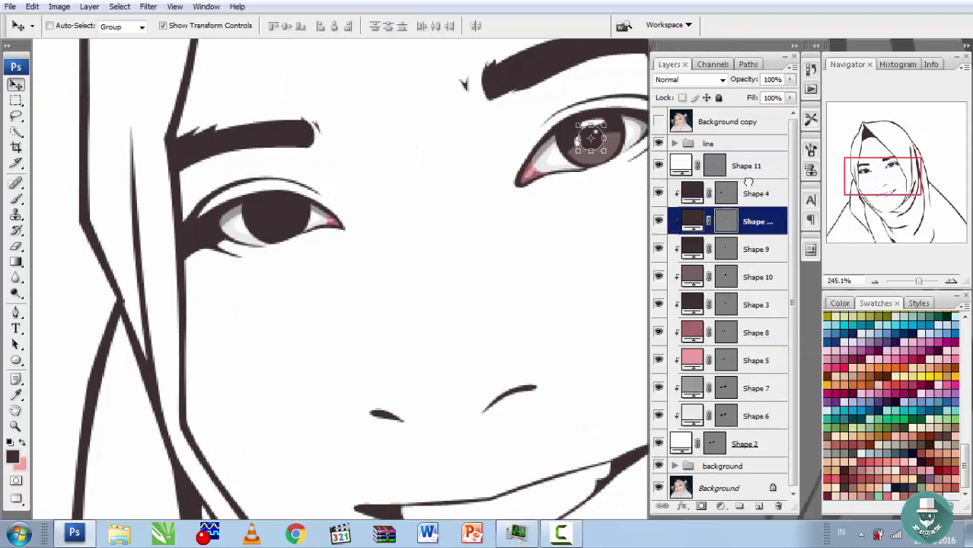
left_click_drag(749, 221, 750, 190)
left_click_drag(596, 201, 277, 278)
Draw a new iris ellipse over the left eye and scale it slightly to fit
scroll(281, 278, "up", 3)
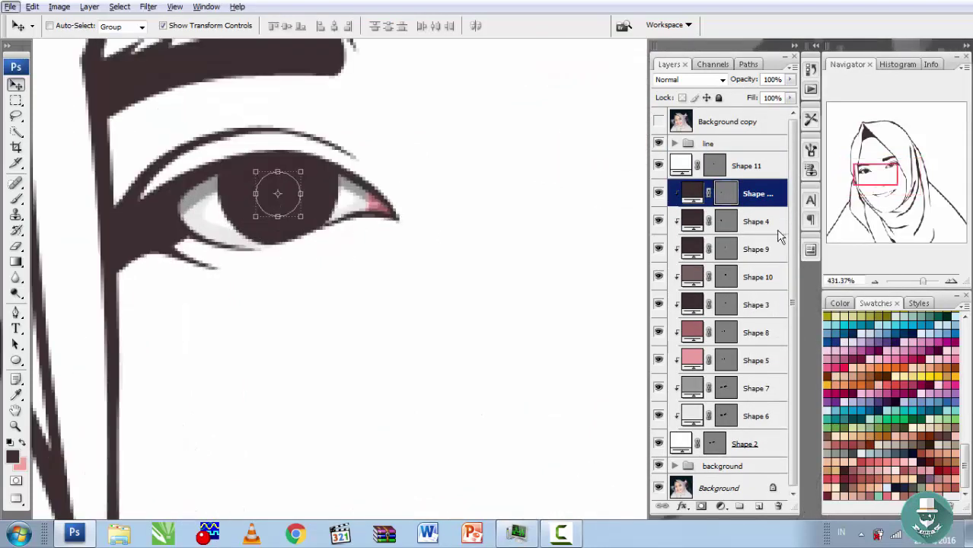
left_click(745, 273)
key("u")
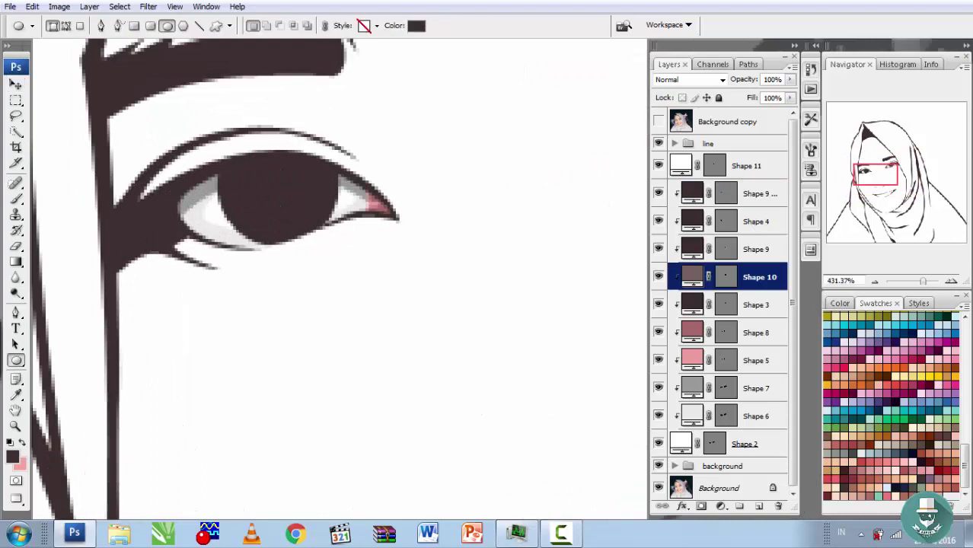
left_click_drag(220, 137, 320, 243)
scroll(315, 244, "up", 1)
left_click(174, 6)
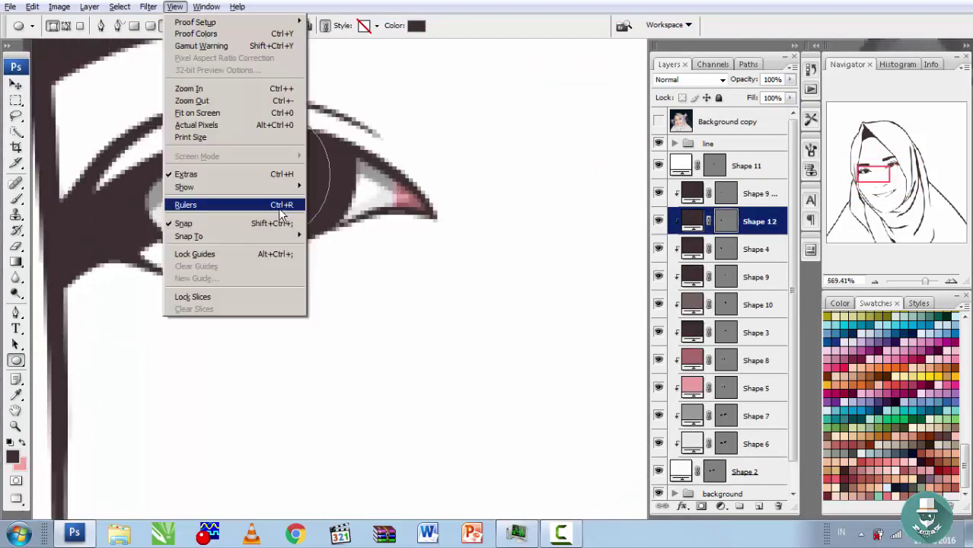
left_click(350, 178)
key("v")
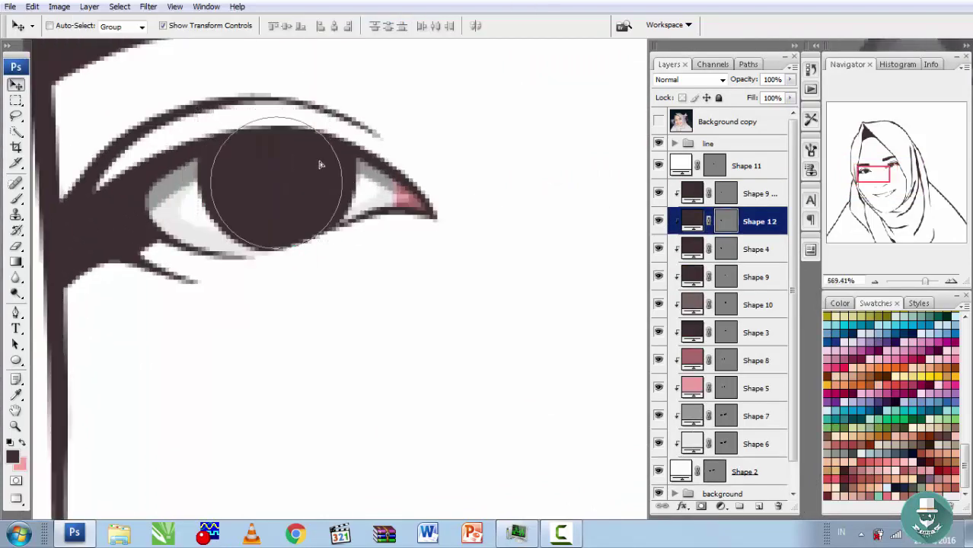
key("ctrl+t")
left_click_drag(343, 245, 346, 251)
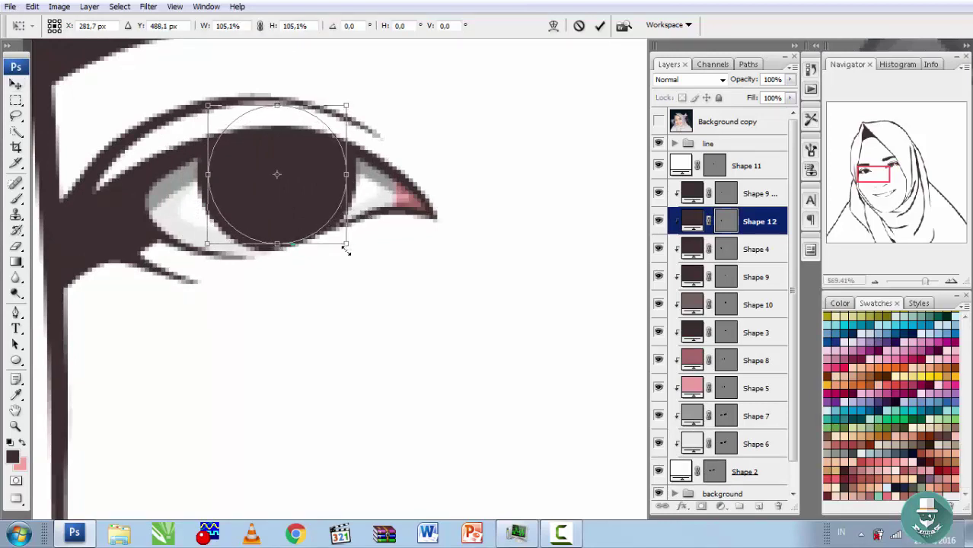
key("Return")
Recolour the new left iris mauve
scroll(346, 251, "down", 2)
left_click_drag(358, 262, 167, 323)
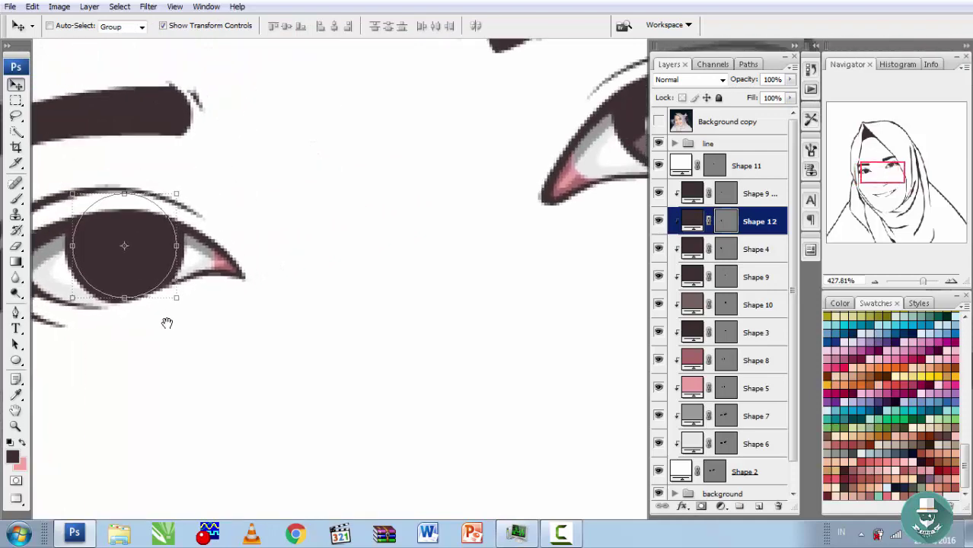
scroll(380, 275, "up", 1)
scroll(389, 252, "down", 1)
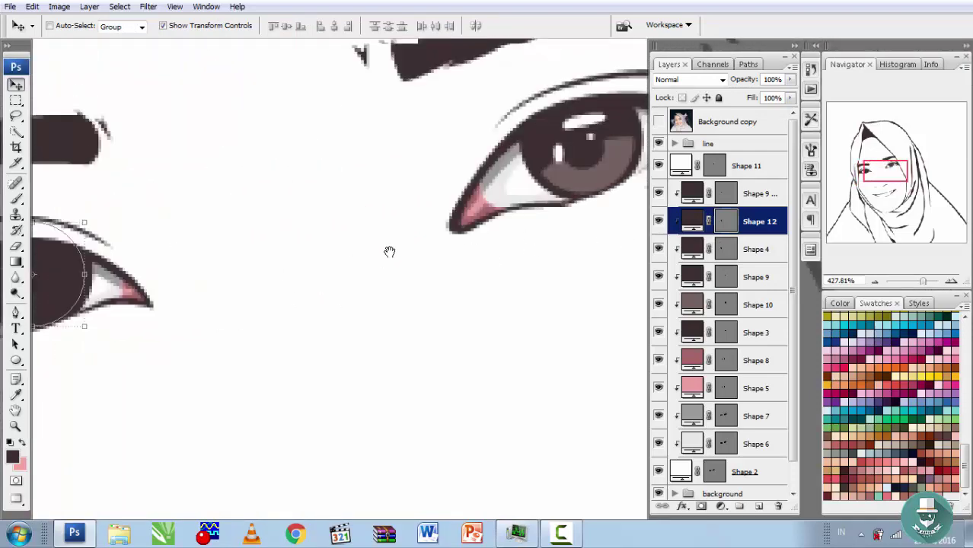
double_click(691, 221)
left_click(625, 183)
left_click(921, 76)
Draw a dark shadow shape over the upper part of the left iris with the Pen
scroll(313, 262, "left", 3)
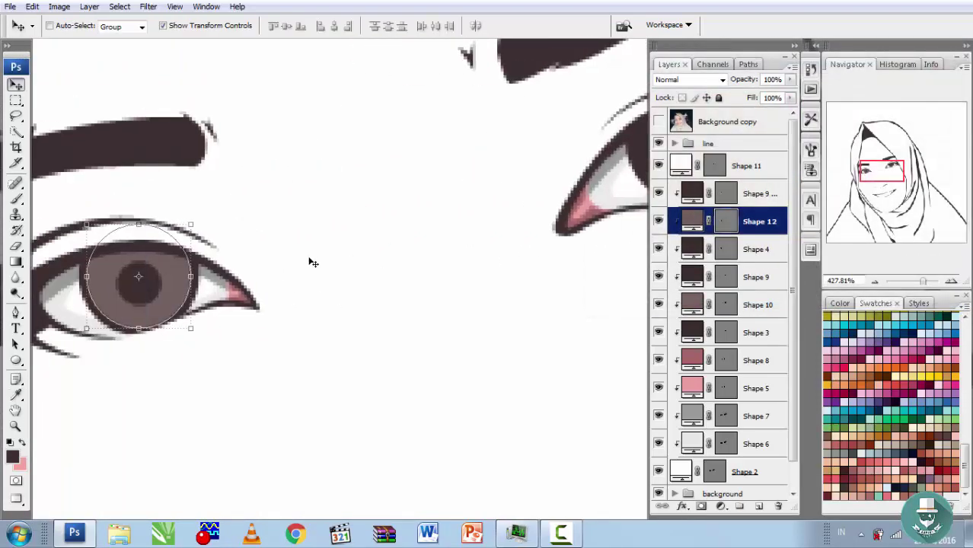
key("p")
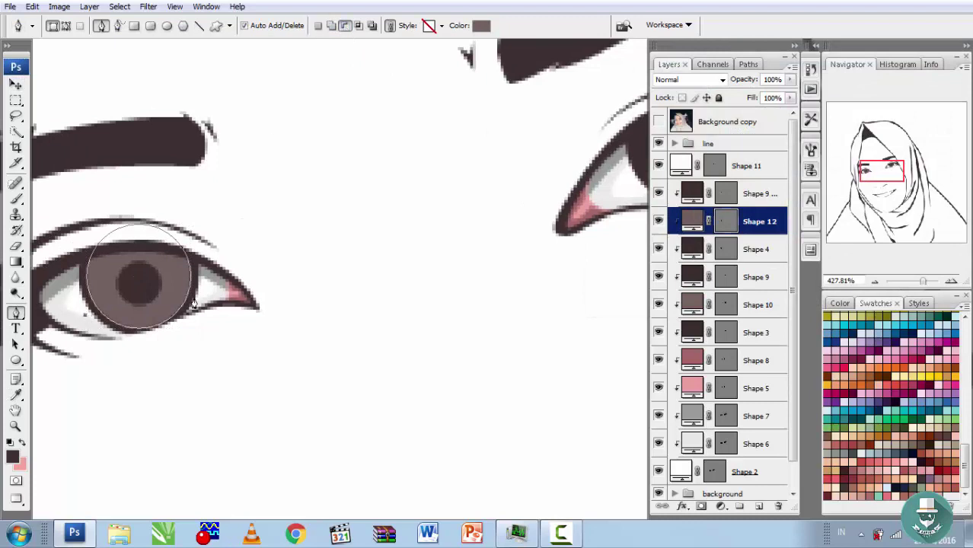
left_click_drag(194, 304, 326, 337)
left_click(259, 309)
left_click(54, 206)
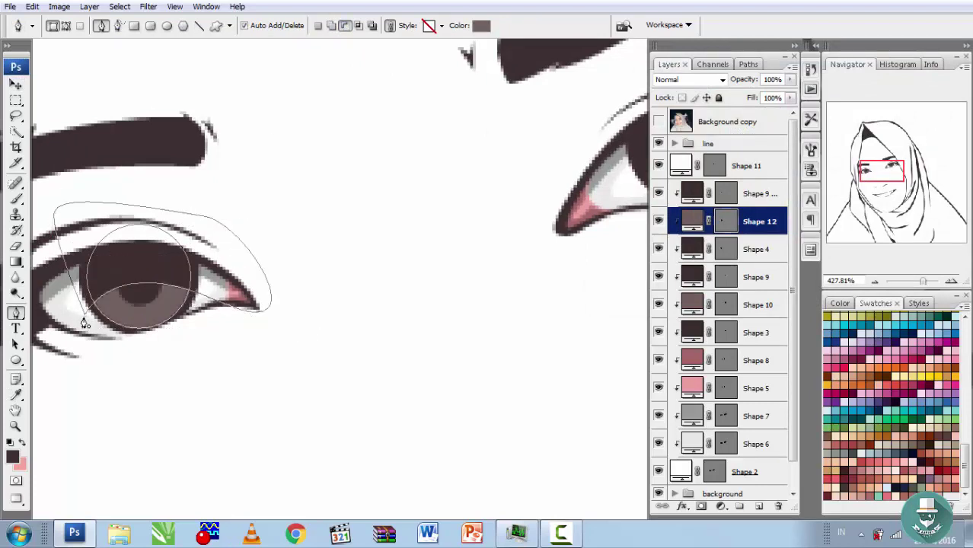
left_click(746, 165)
left_click(167, 25)
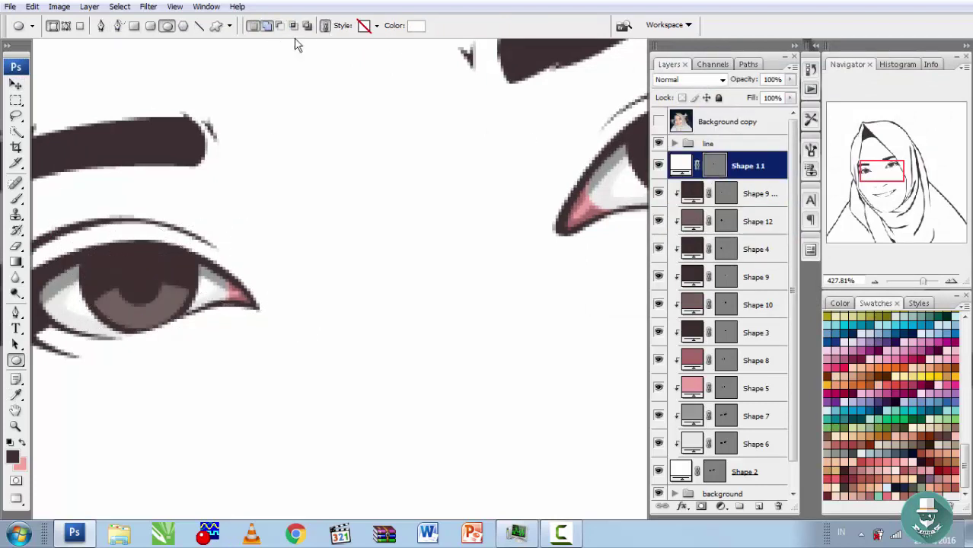
Add a small highlight ellipse in the left iris, traced over the reference photo
left_click(656, 121)
scroll(155, 253, "up", 3)
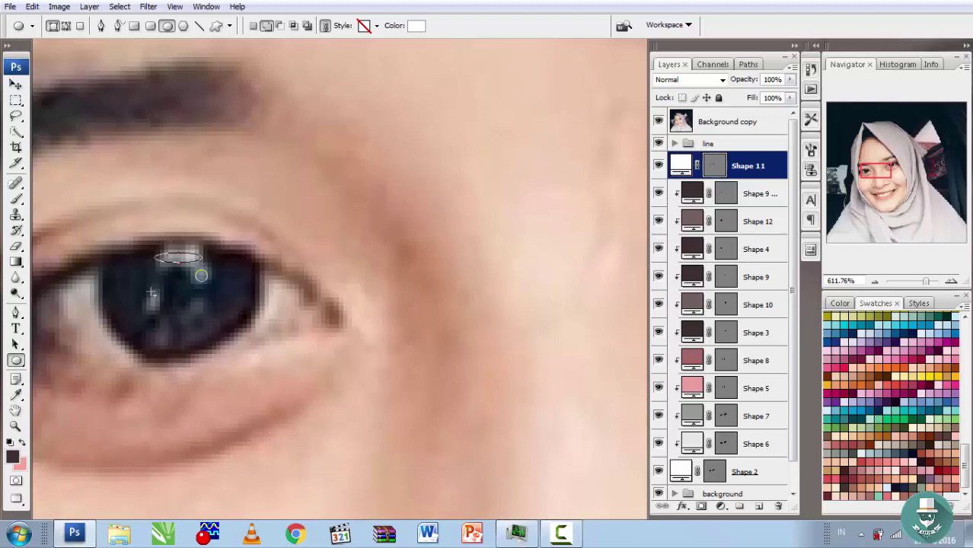
left_click_drag(151, 292, 161, 312)
left_click(658, 122)
left_click(727, 122)
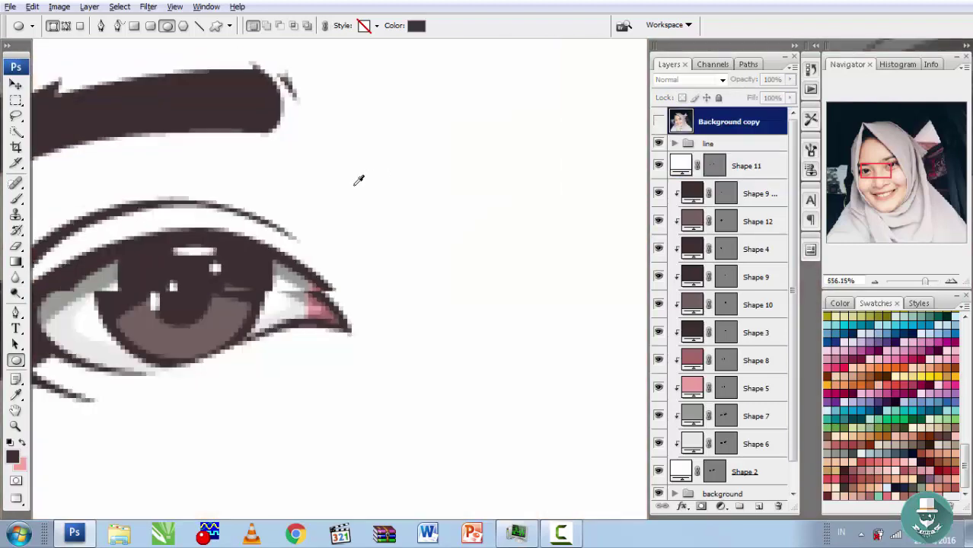
scroll(358, 174, "down", 3)
scroll(371, 188, "down", 2)
Recolour both irises, the left one and Shape 10, grey-green
double_click(689, 227)
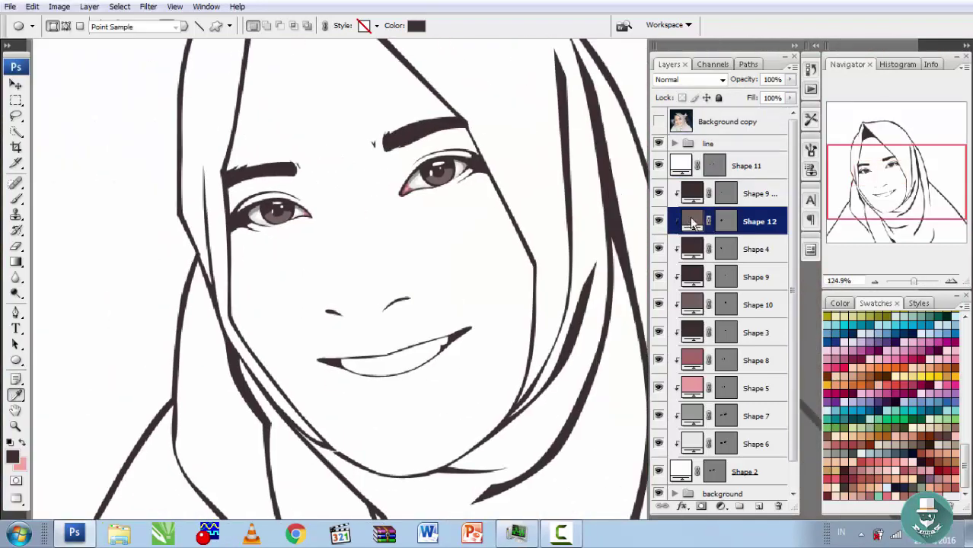
left_click_drag(794, 253, 793, 219)
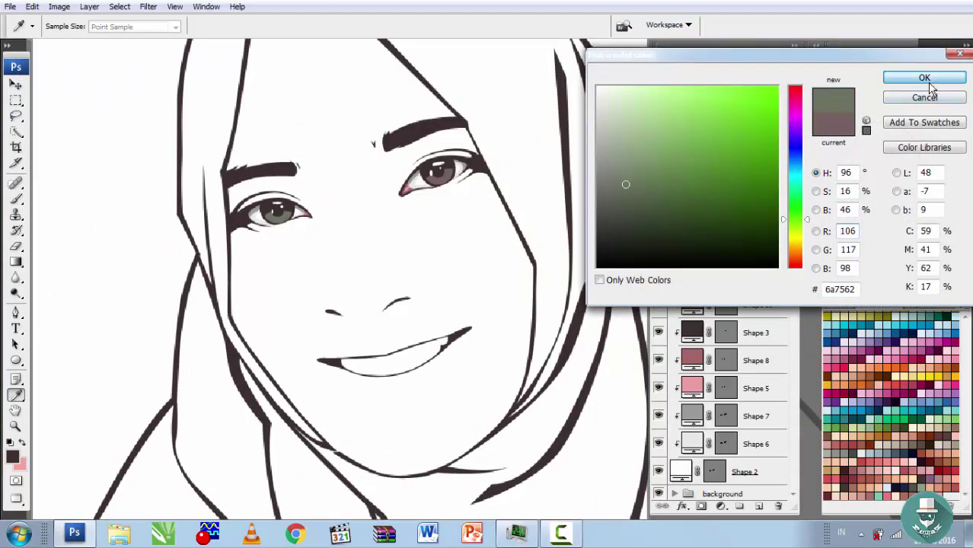
left_click(924, 78)
double_click(691, 304)
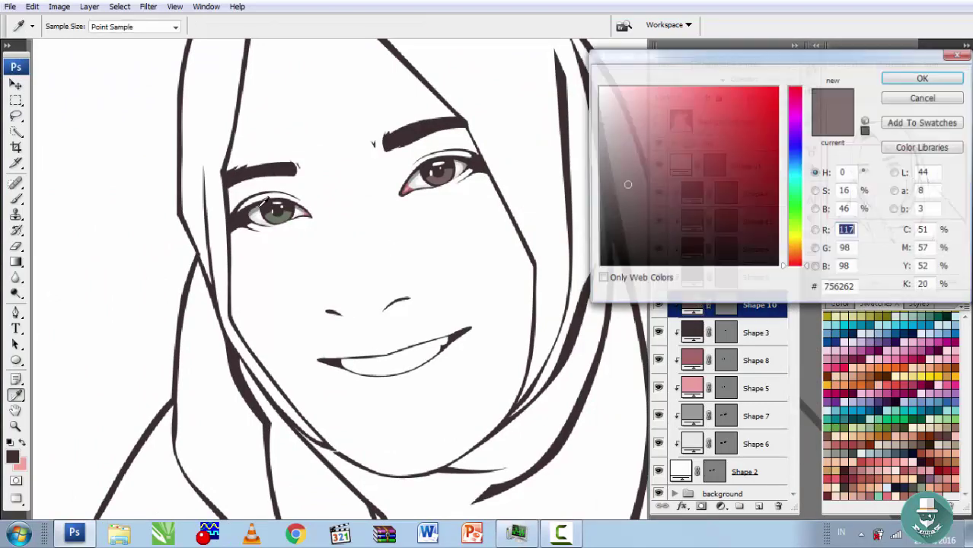
left_click(794, 220)
left_click(924, 77)
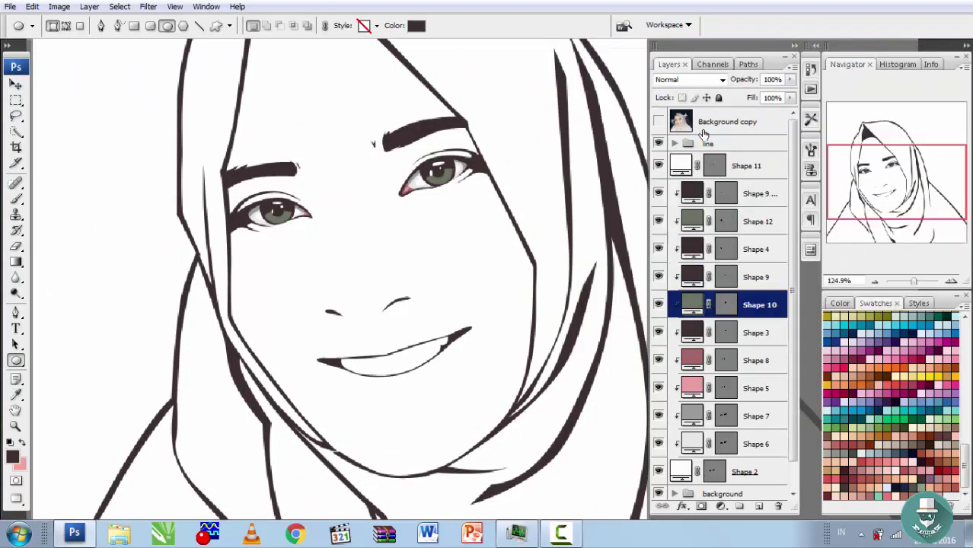
Zoom out and create a new layer group named 'mata'
left_click(729, 122)
key("p")
left_click(875, 282)
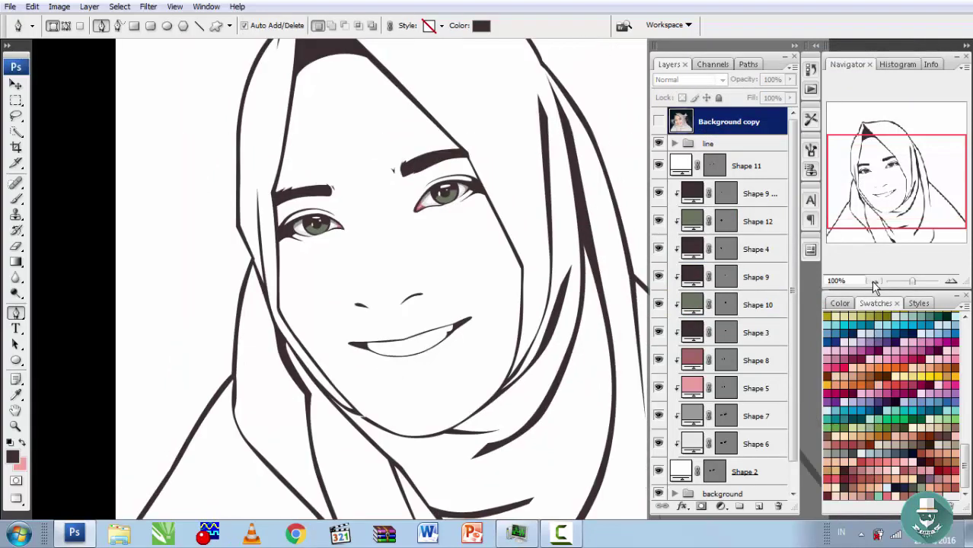
left_click(753, 166)
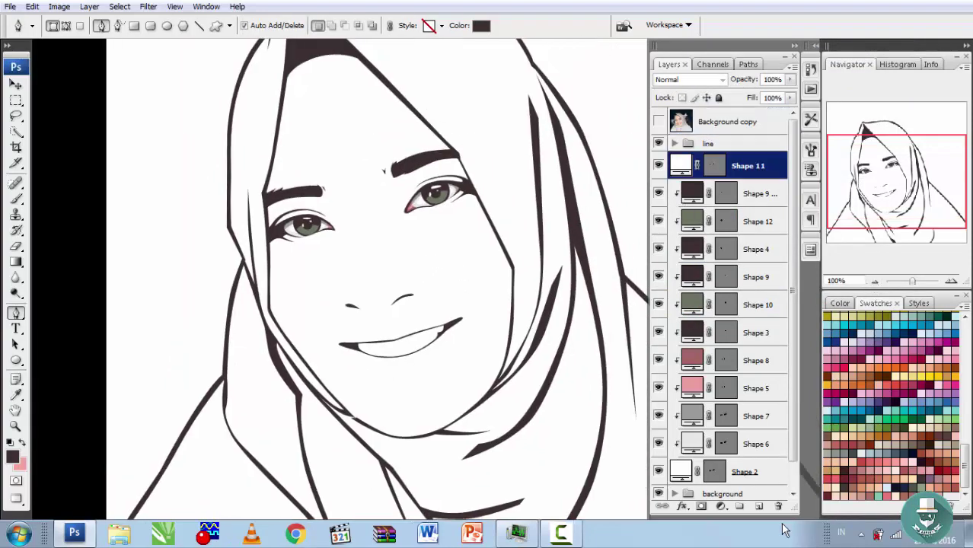
left_click(739, 506)
double_click(711, 160)
type("mata")
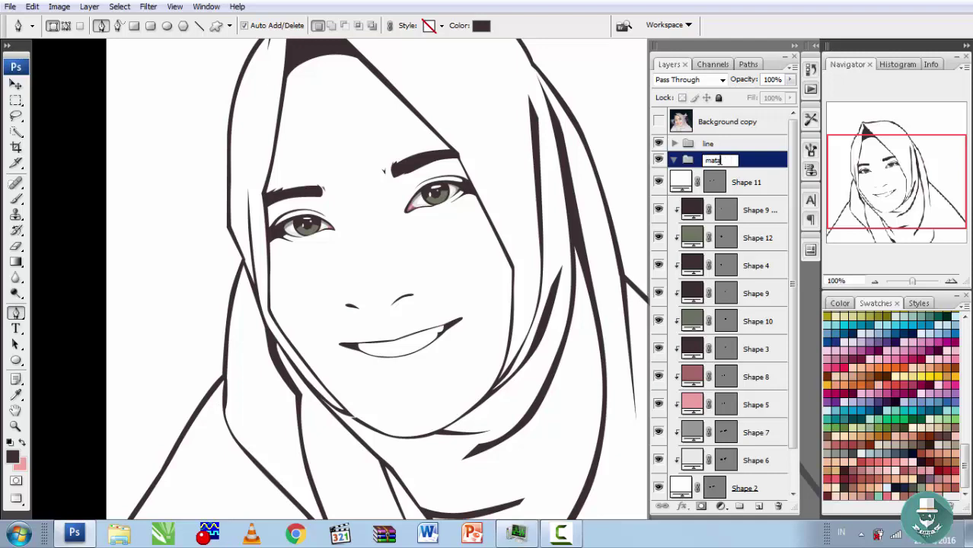
key("Return")
Move Shape 11 into the mata group and draw a small ellipse at the eye's inner corner
left_click_drag(722, 182, 723, 168)
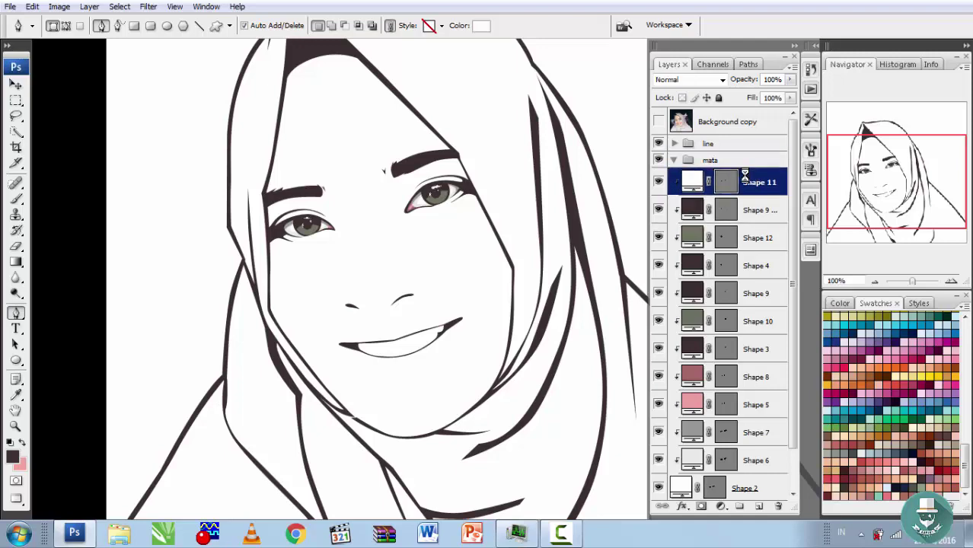
scroll(414, 244, "up", 2)
scroll(436, 244, "up", 3)
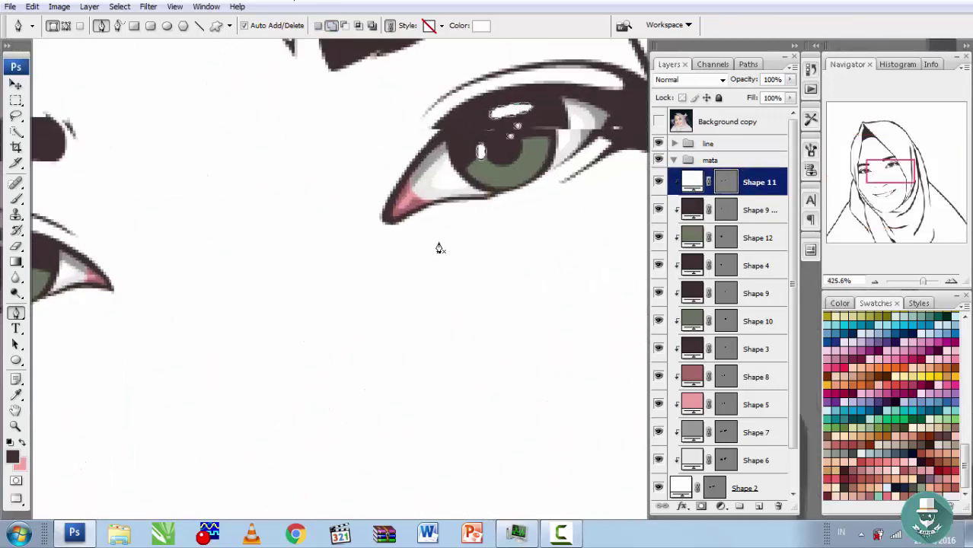
scroll(436, 255, "up", 3)
key("u")
scroll(388, 209, "up", 2)
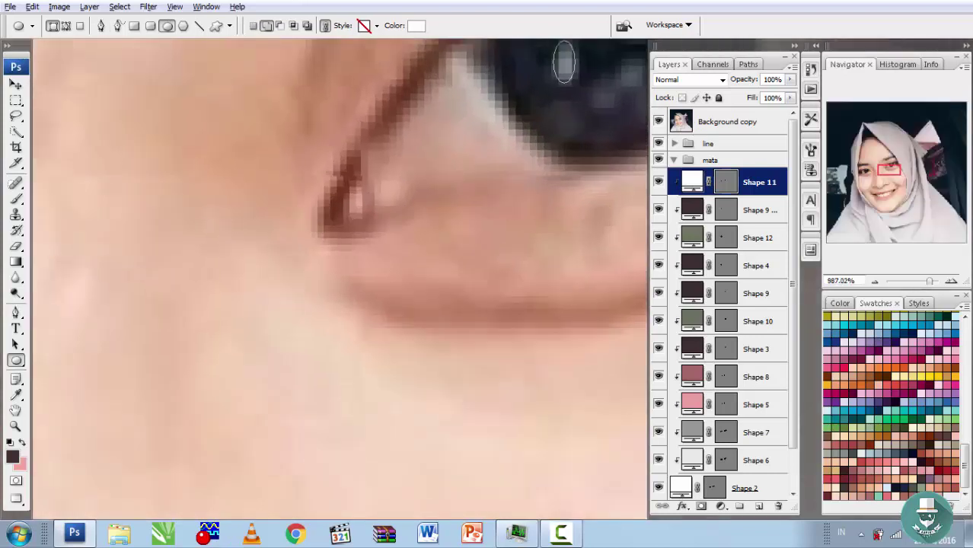
left_click_drag(346, 187, 362, 219)
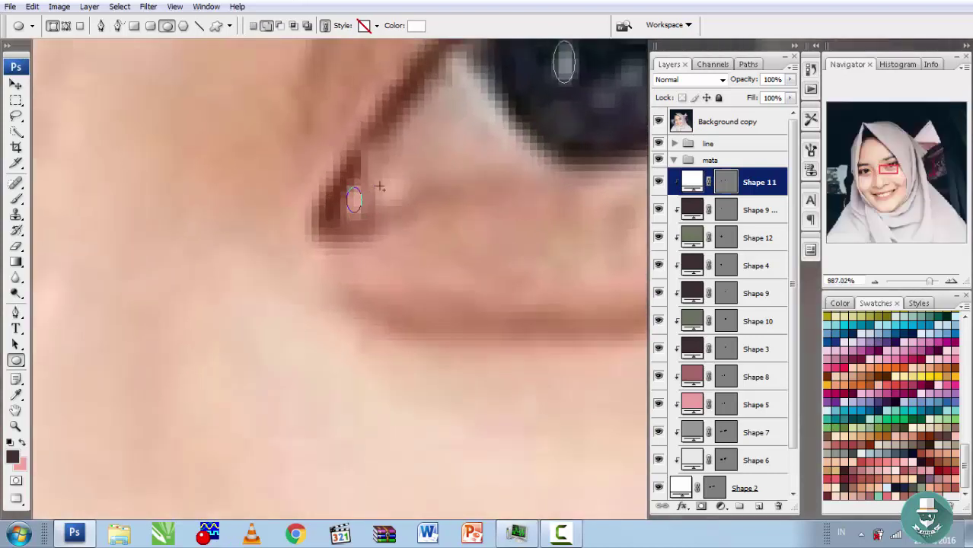
Hide the reference photo and set the Ellipse tool to Add to Shape Area
mouse_move(283, 211)
left_mouse_down()
mouse_move(346, 284)
mouse_move(286, 358)
left_mouse_up()
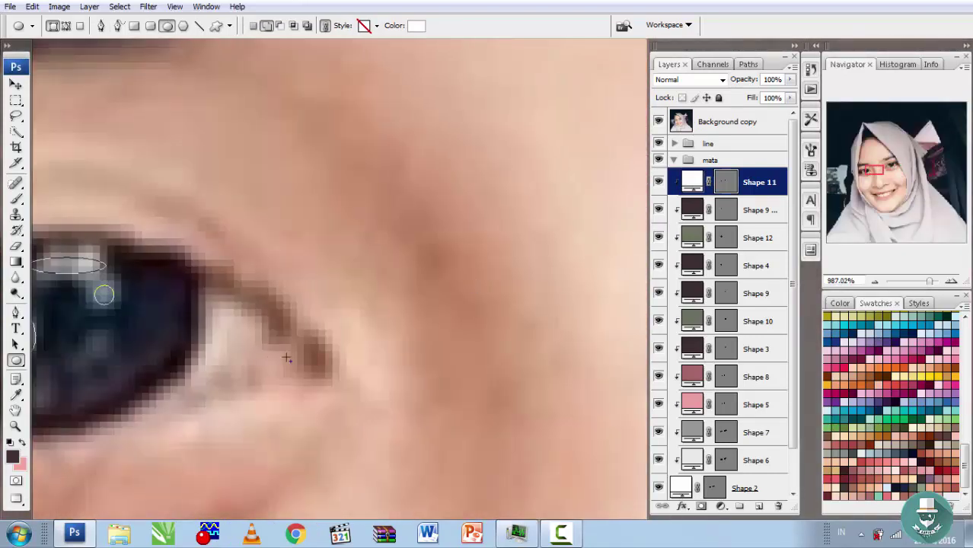
left_click(658, 121)
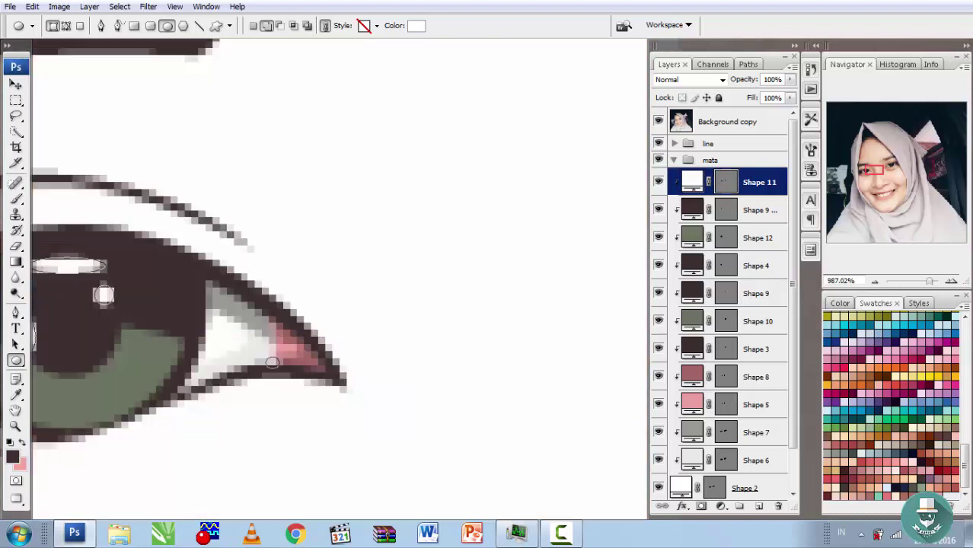
scroll(441, 189, "down", 4)
left_click(658, 121)
scroll(348, 276, "up", 2)
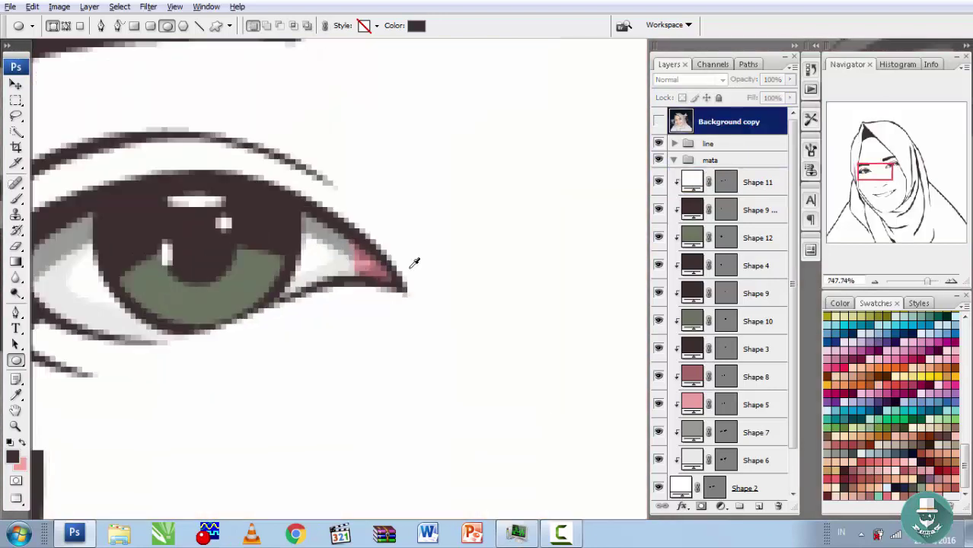
scroll(412, 262, "up", 3)
left_click(267, 25)
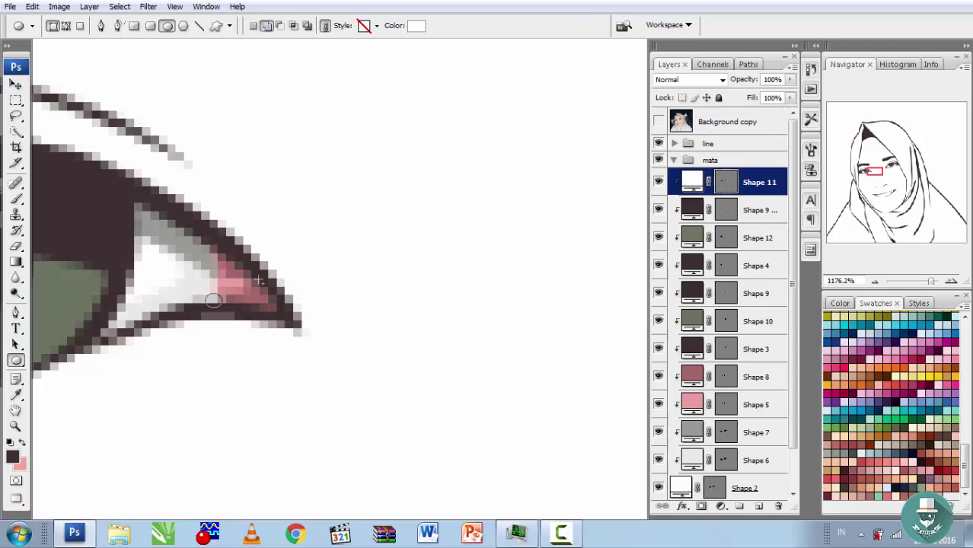
scroll(254, 283, "down", 6)
scroll(253, 283, "down", 4)
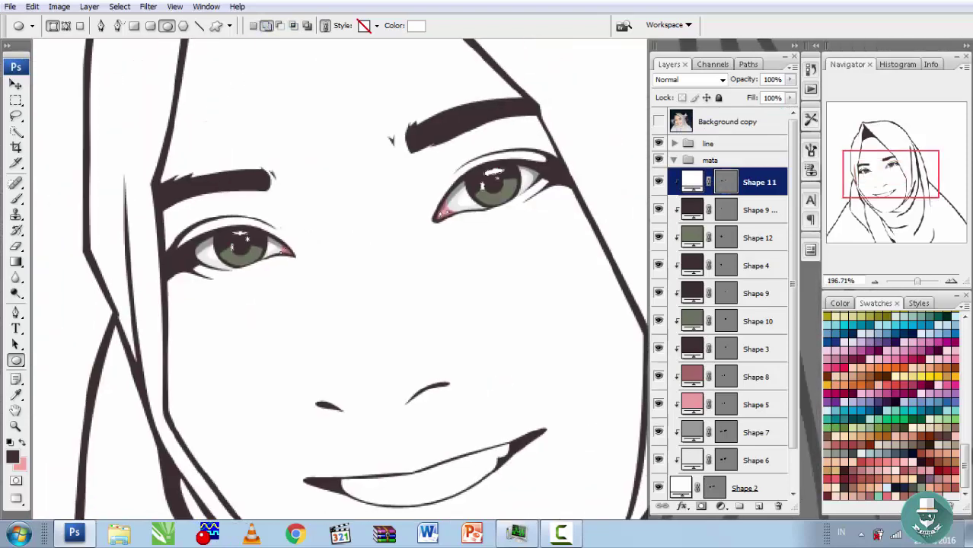
left_click(719, 122)
Move Shape 11 through Shape 2 into the mata group and collapse it
left_click_drag(641, 233, 608, 221)
left_click(876, 281)
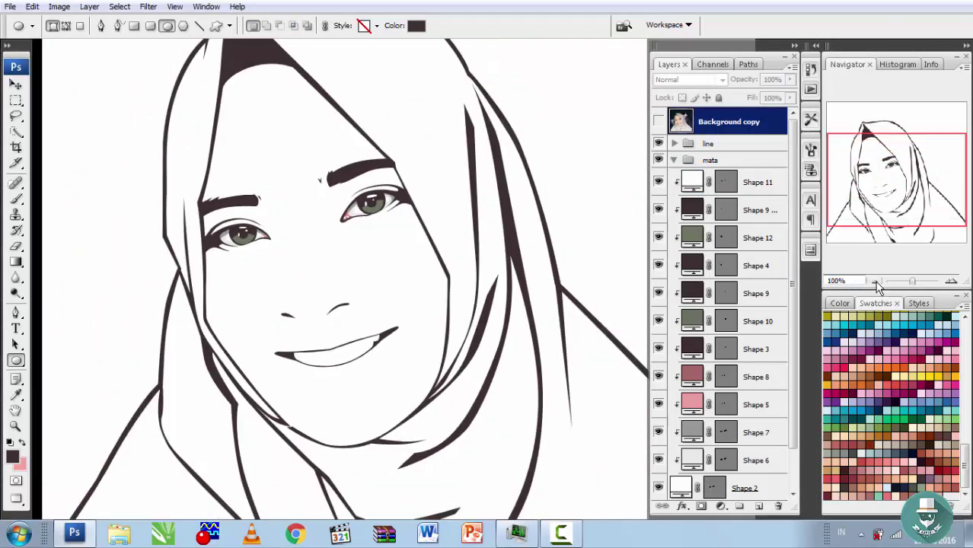
key("p")
left_click(716, 163)
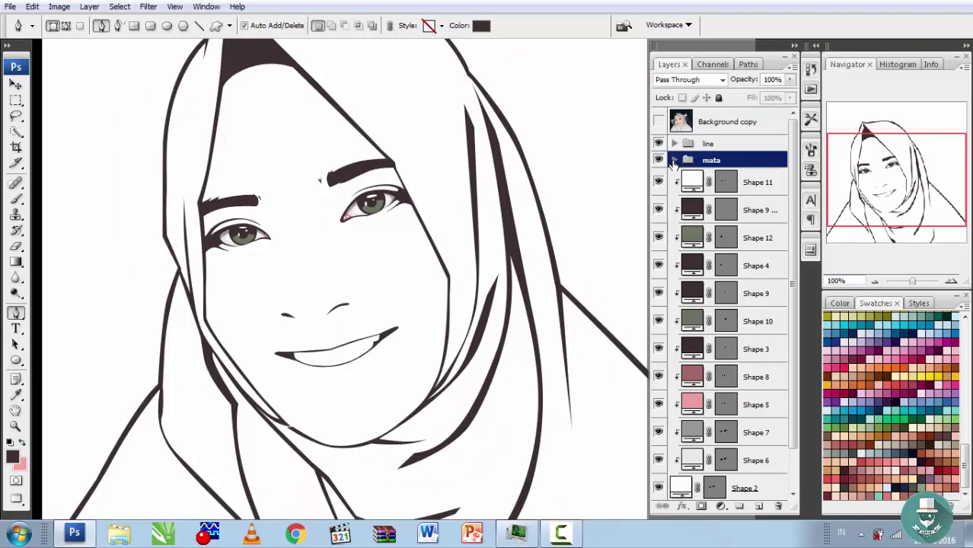
left_click(767, 182)
left_click(759, 489, "shift")
key("ctrl+alt+g")
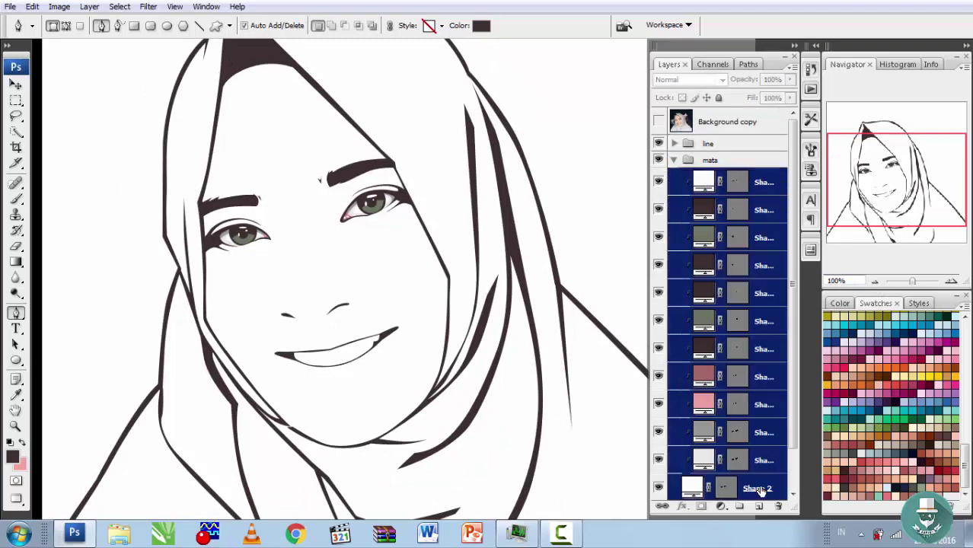
left_click(680, 159)
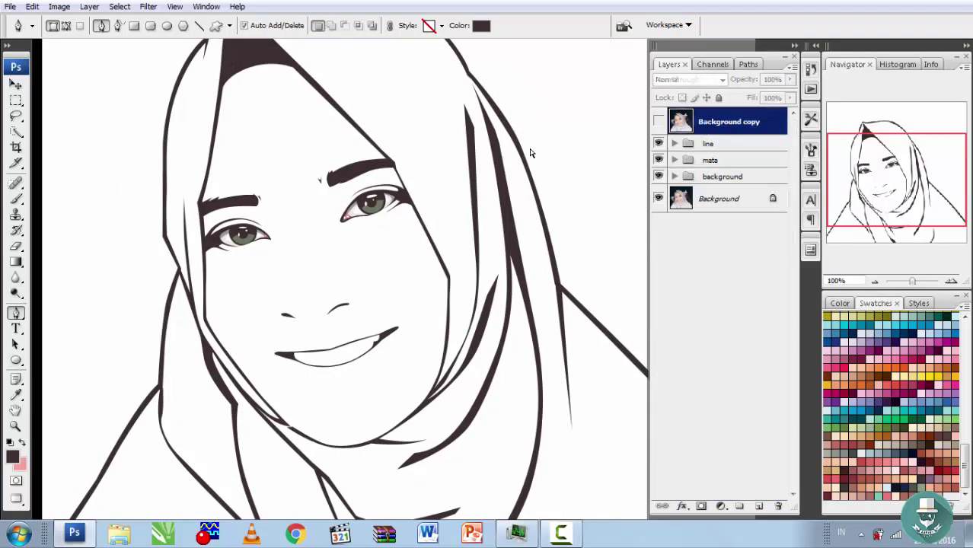
Select the background group and turn the reference photo back on
left_click(742, 179)
scroll(464, 173, "up", 2)
scroll(358, 148, "up", 2)
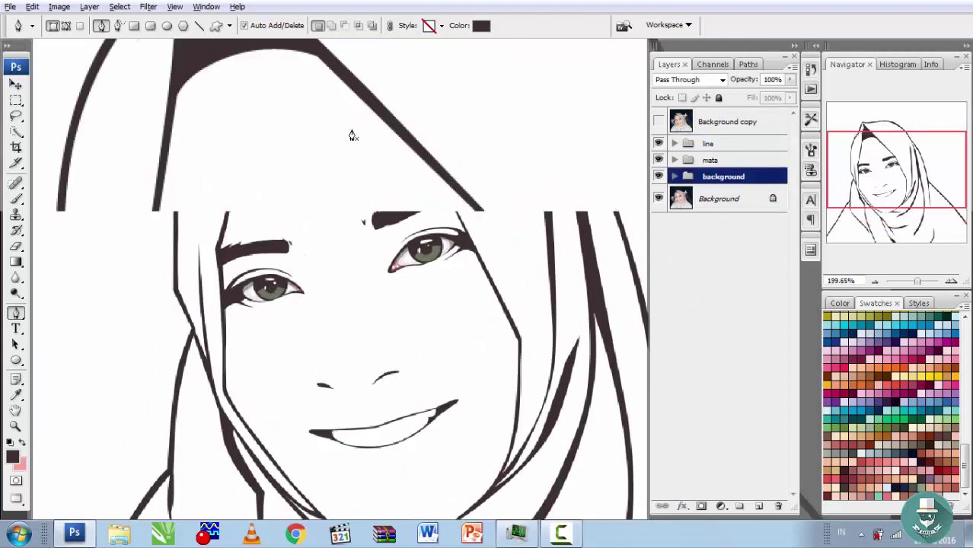
scroll(352, 136, "up", 1)
scroll(349, 135, "up", 1)
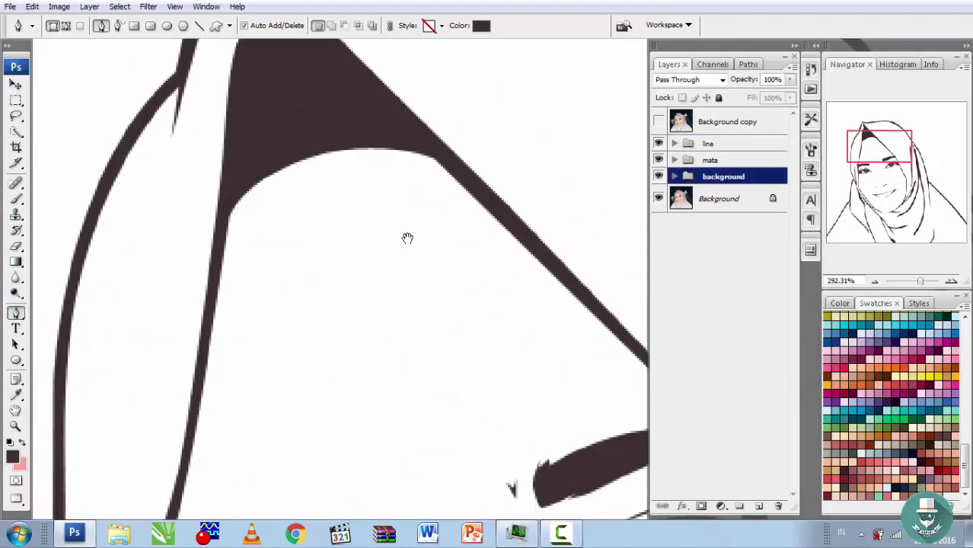
scroll(407, 238, "down", 5)
scroll(339, 168, "down", 5)
left_click(658, 123)
scroll(336, 370, "up", 2)
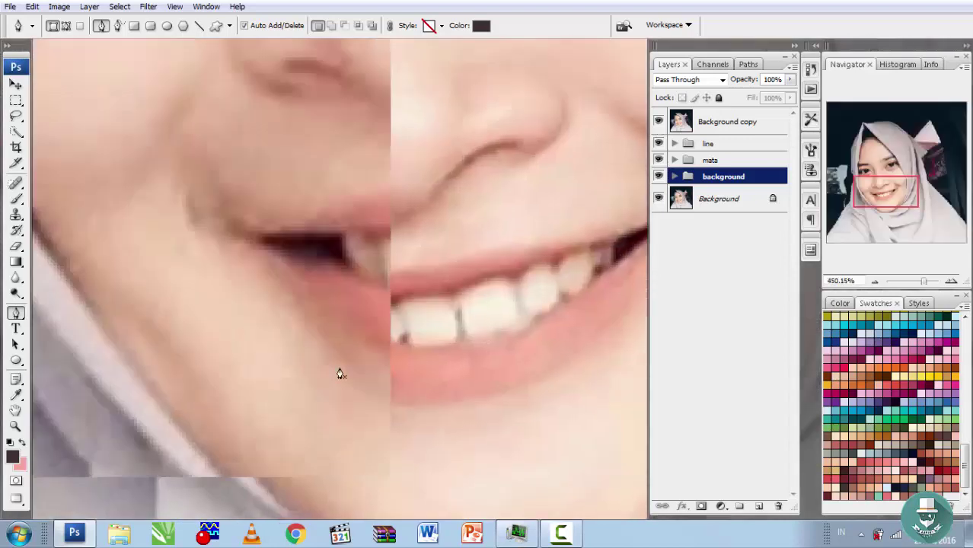
scroll(260, 239, "up", 1)
Trace the lower lip outline from corner to corner with the Pen
left_click(263, 239)
scroll(344, 311, "down", 2)
scroll(344, 312, "right", 2)
left_click_drag(397, 313, 496, 321)
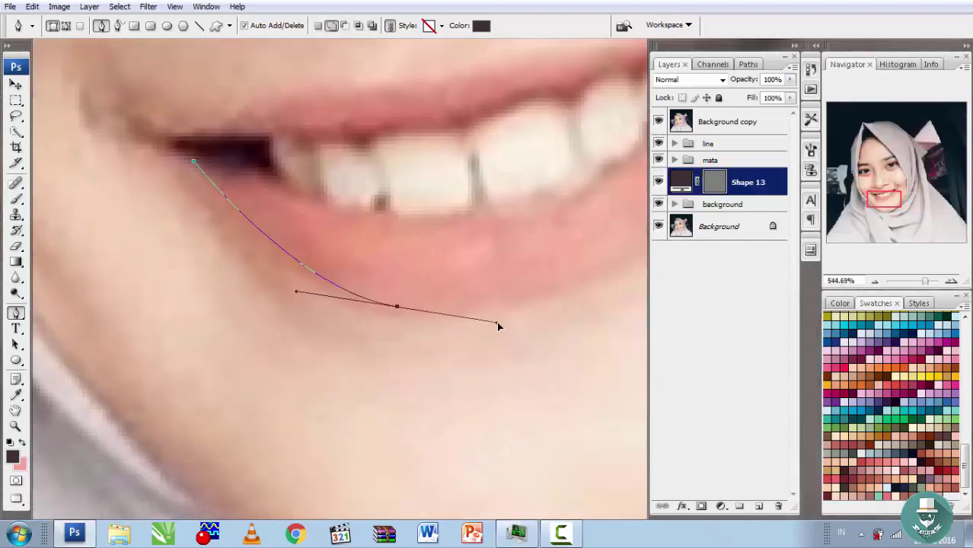
scroll(496, 321, "right", 2)
scroll(457, 312, "right", 1)
mouse_move(606, 192)
left_mouse_down()
mouse_move(608, 174)
mouse_move(482, 354)
left_mouse_up()
left_click(533, 221)
left_click_drag(499, 272, 539, 241)
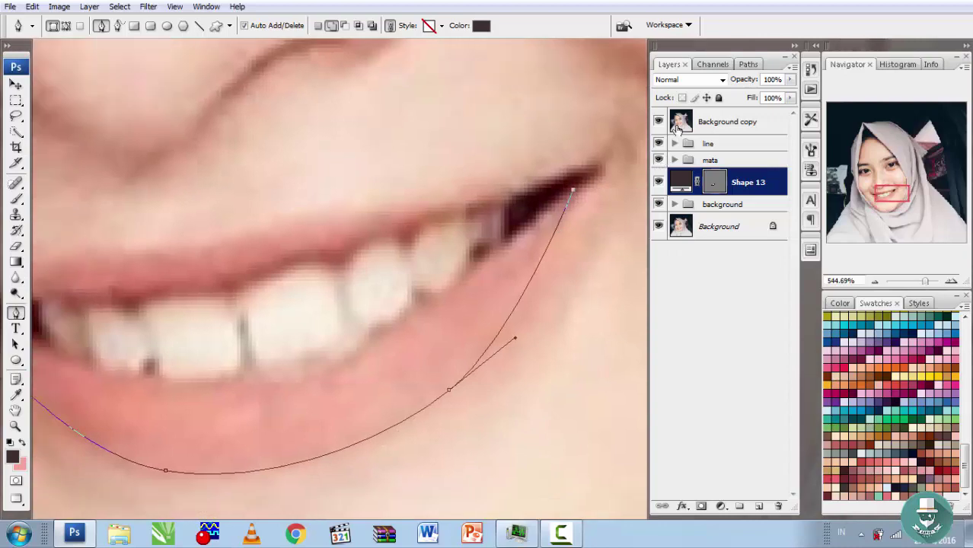
Fill the Shape 13 lip shape pink and hide the reference photo
double_click(680, 183)
left_click(918, 79)
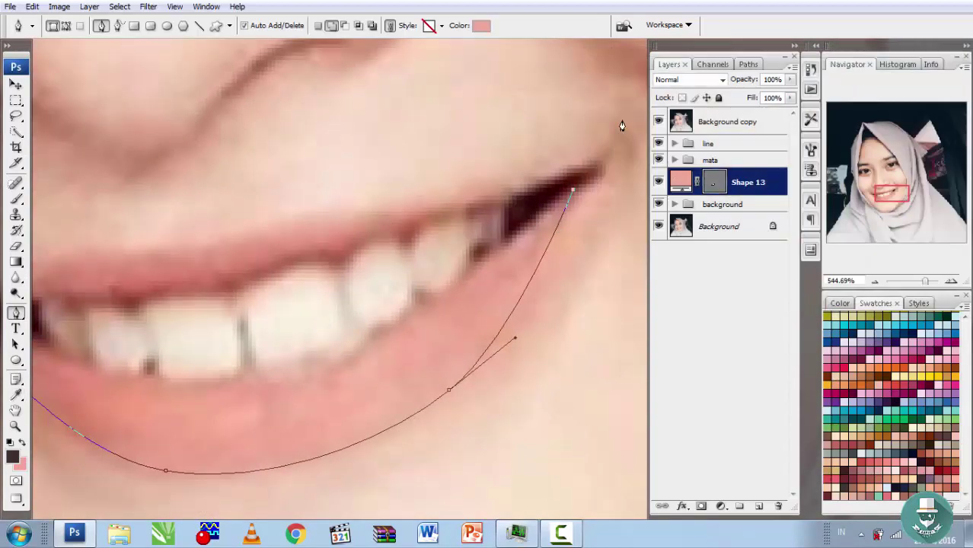
left_click(658, 122)
scroll(529, 251, "up", 5)
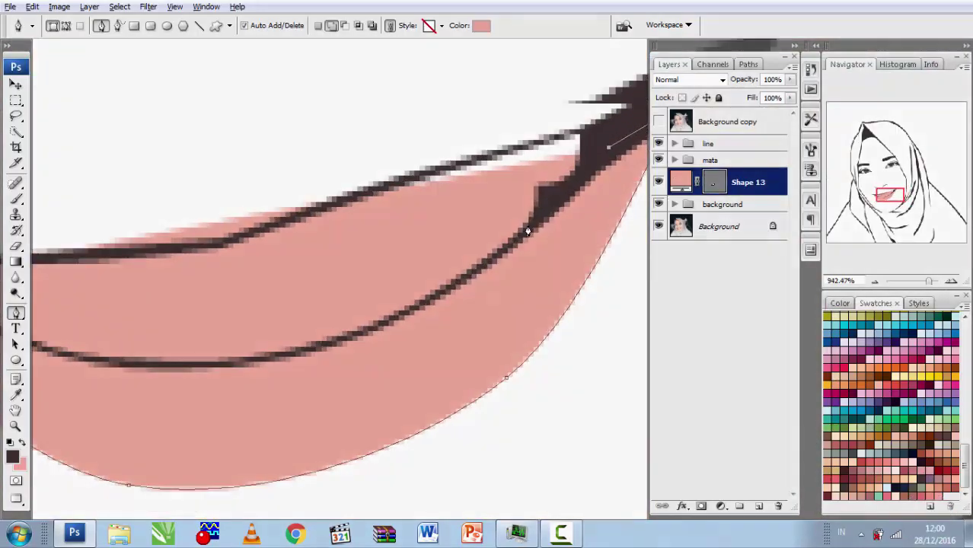